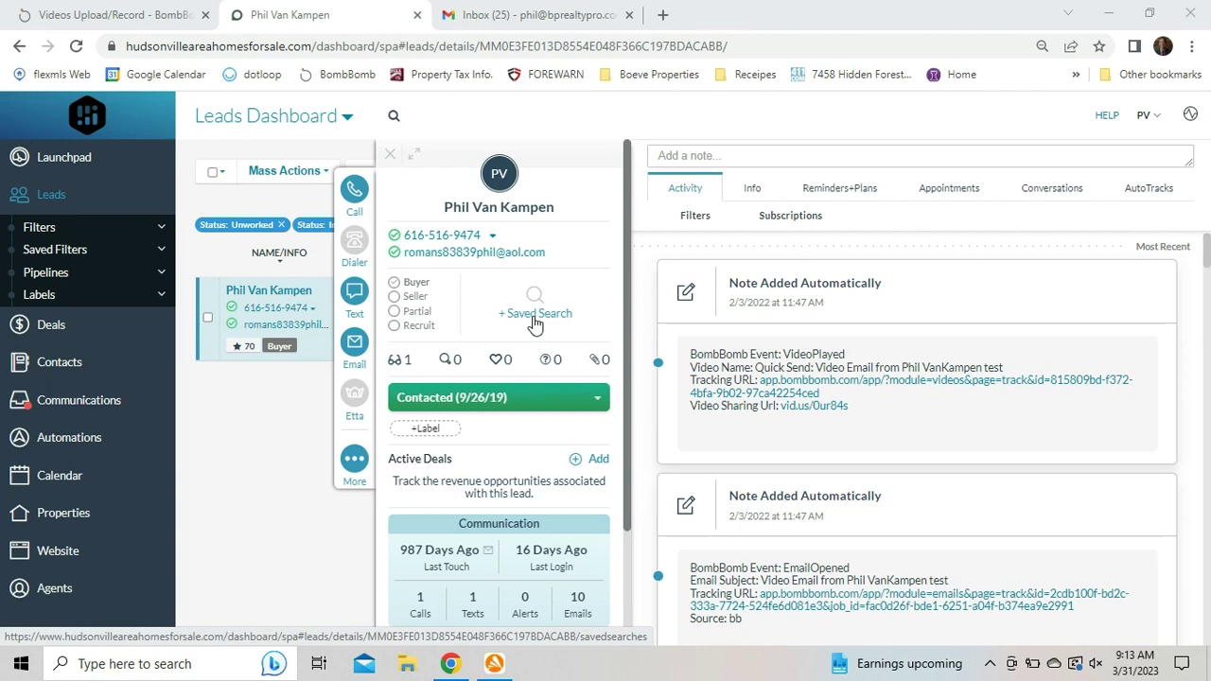
Open a new saved search for the lead and set its status filter to Active
click(534, 316)
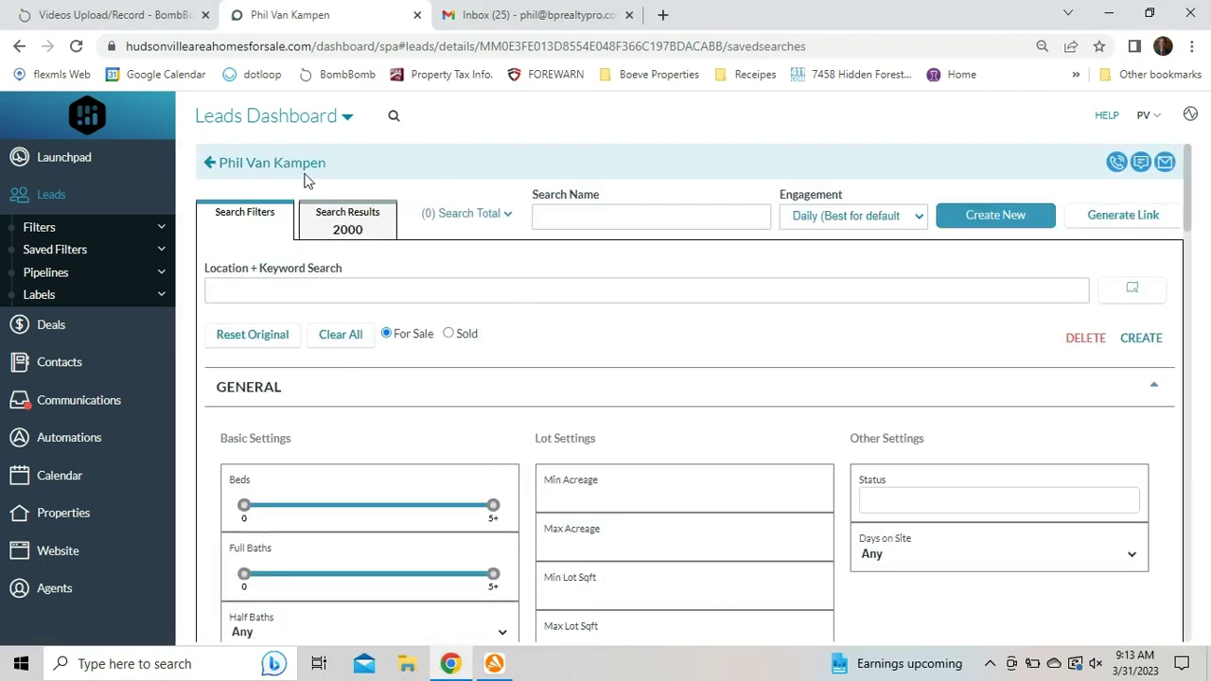
click(297, 171)
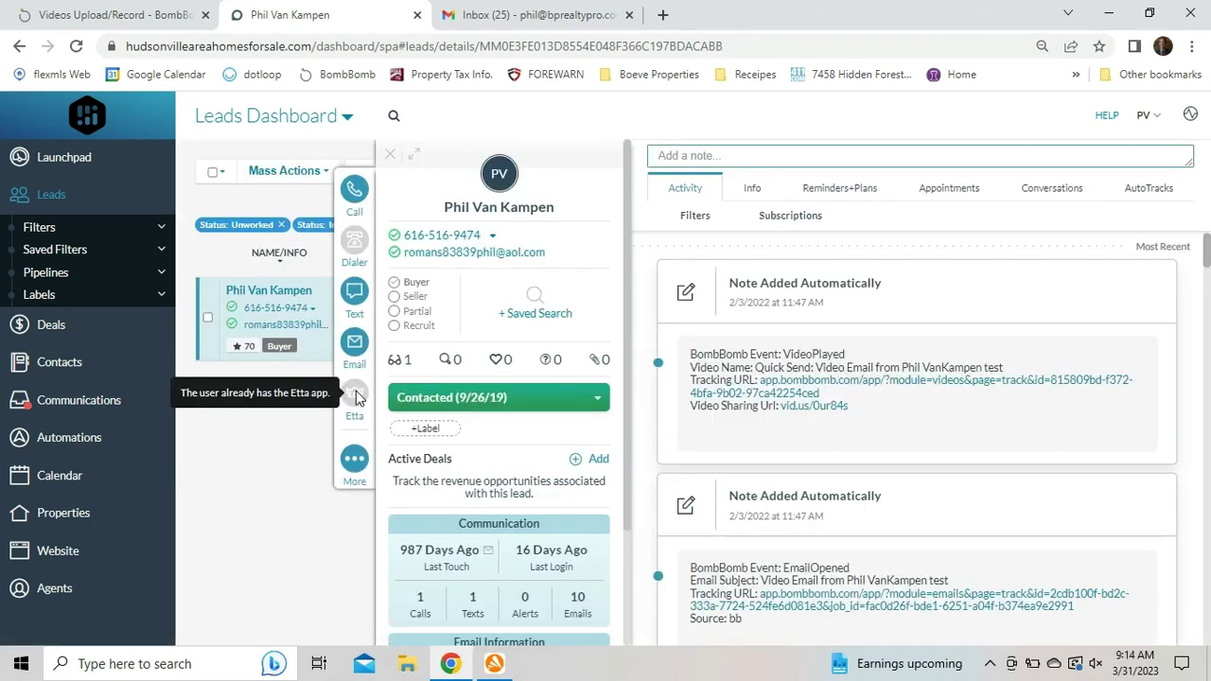
click(536, 313)
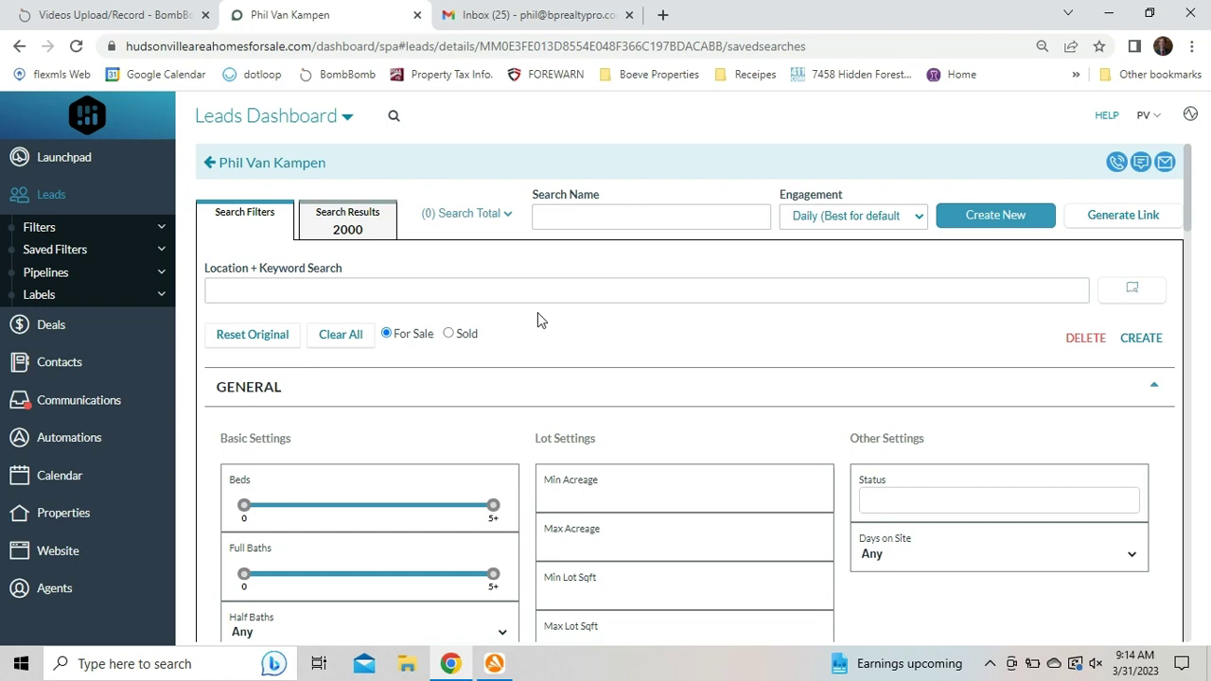
scroll(537, 319, down, 1)
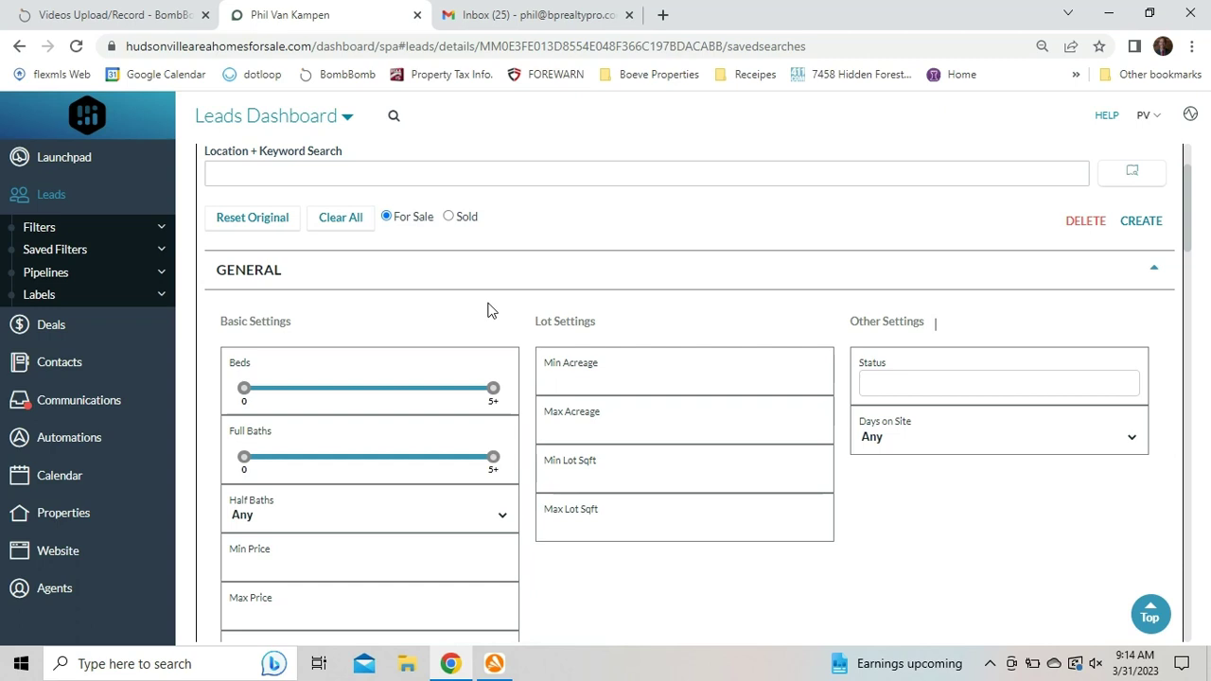
scroll(783, 323, down, 1)
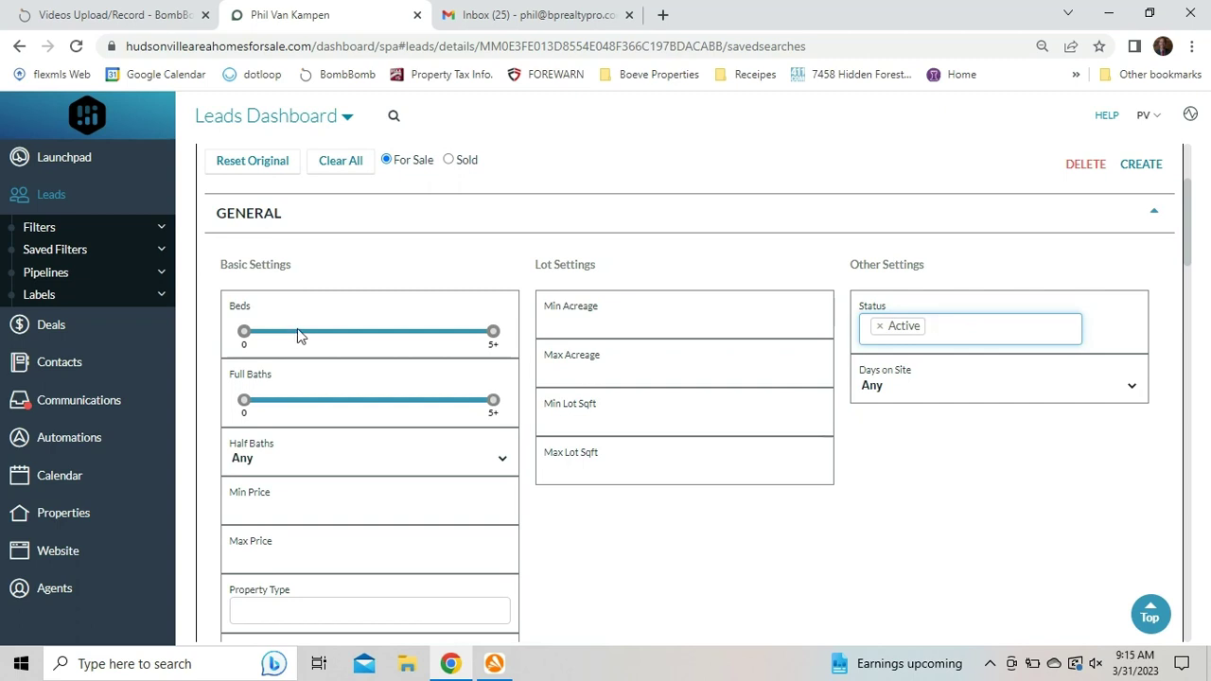
Set both the beds range and the full baths range to 2 through 5+
click(319, 332)
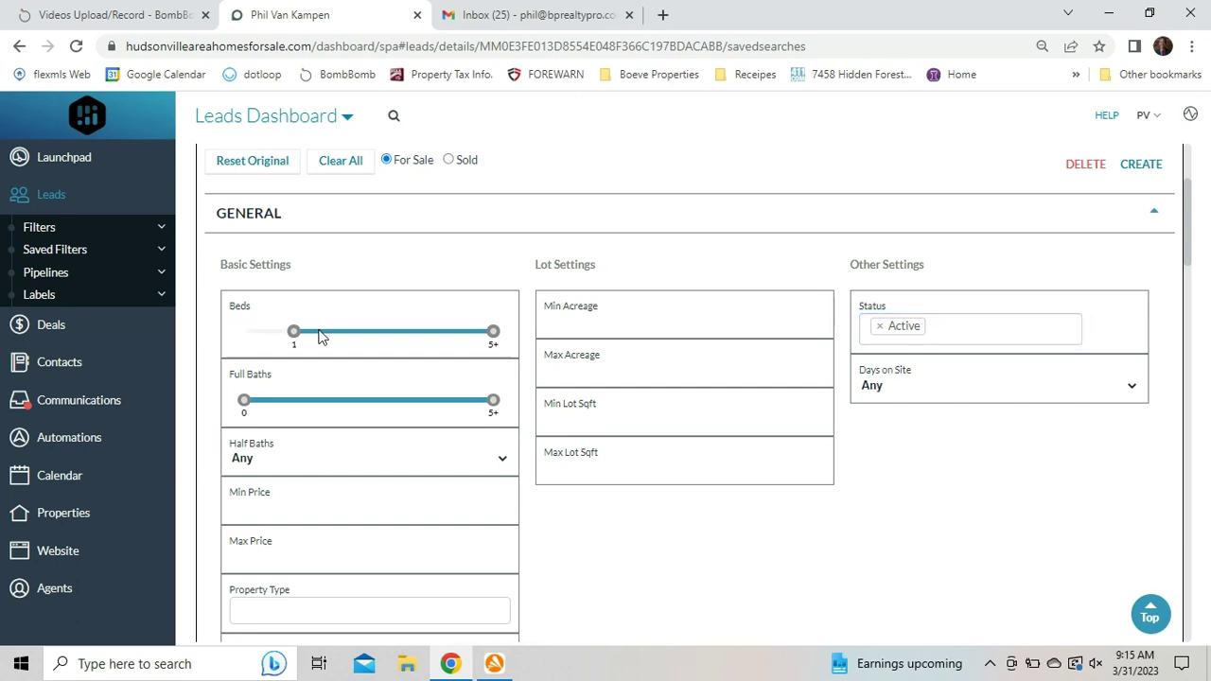
click(332, 338)
click(405, 339)
click(365, 337)
drag(493, 331, 409, 340)
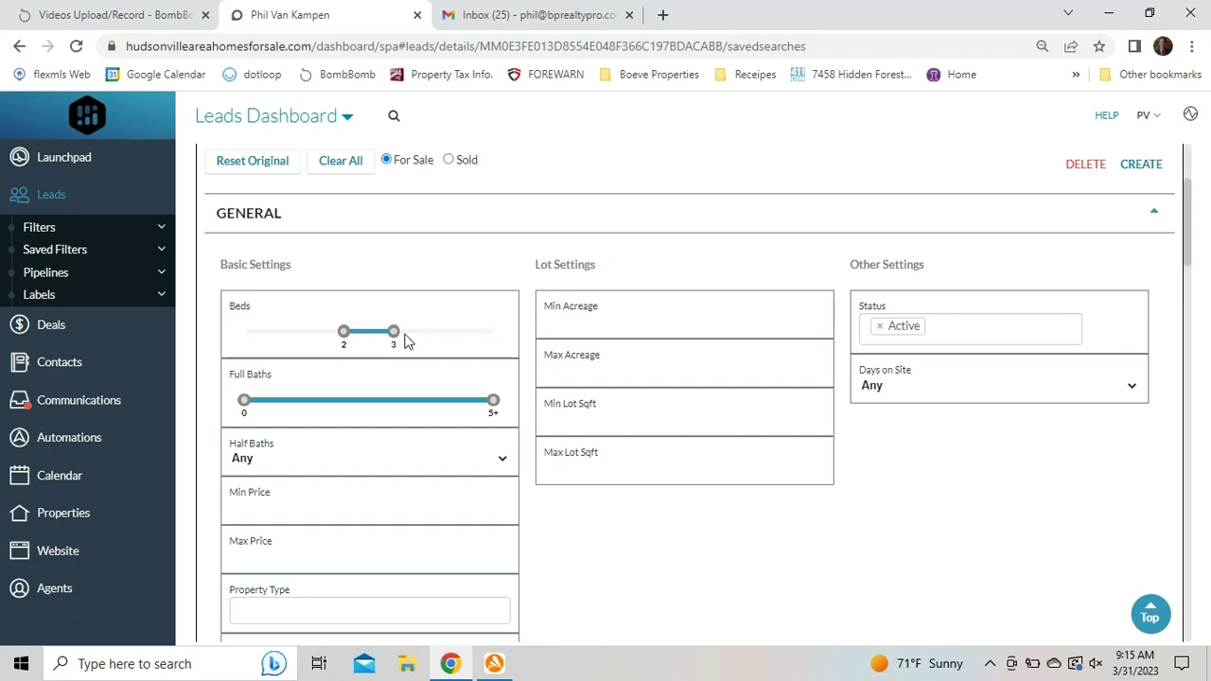
drag(396, 335, 479, 338)
click(329, 401)
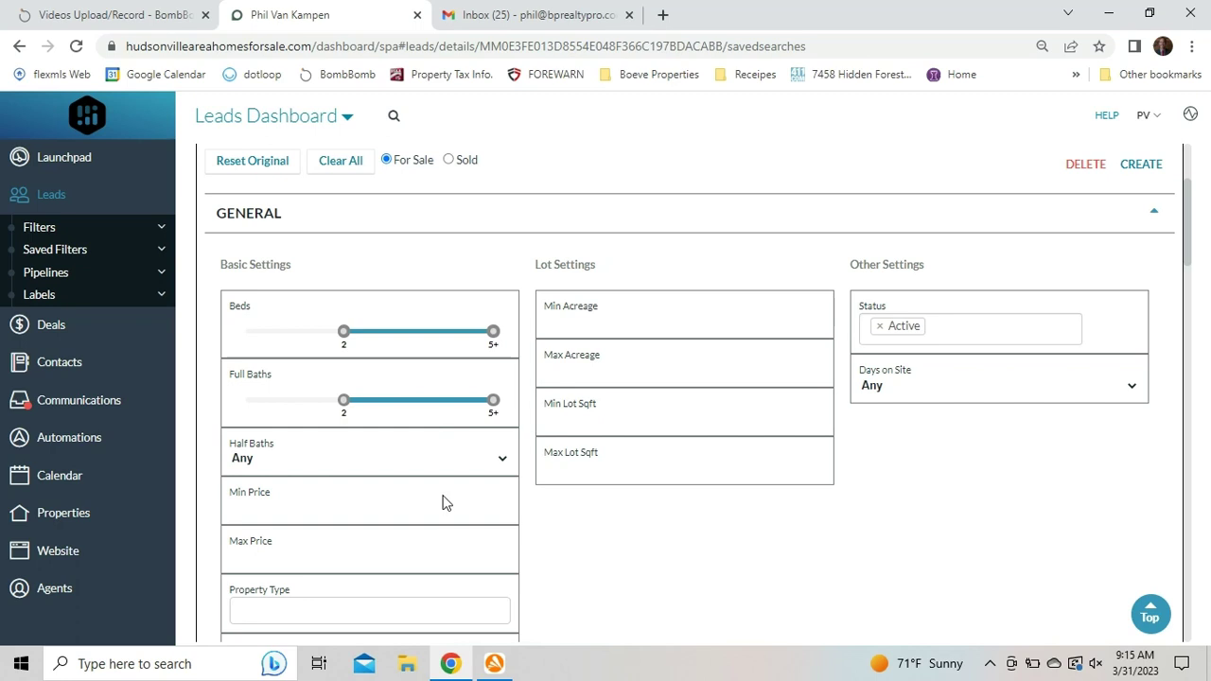
Set the search's maximum price to 225000
scroll(441, 502, down, 1)
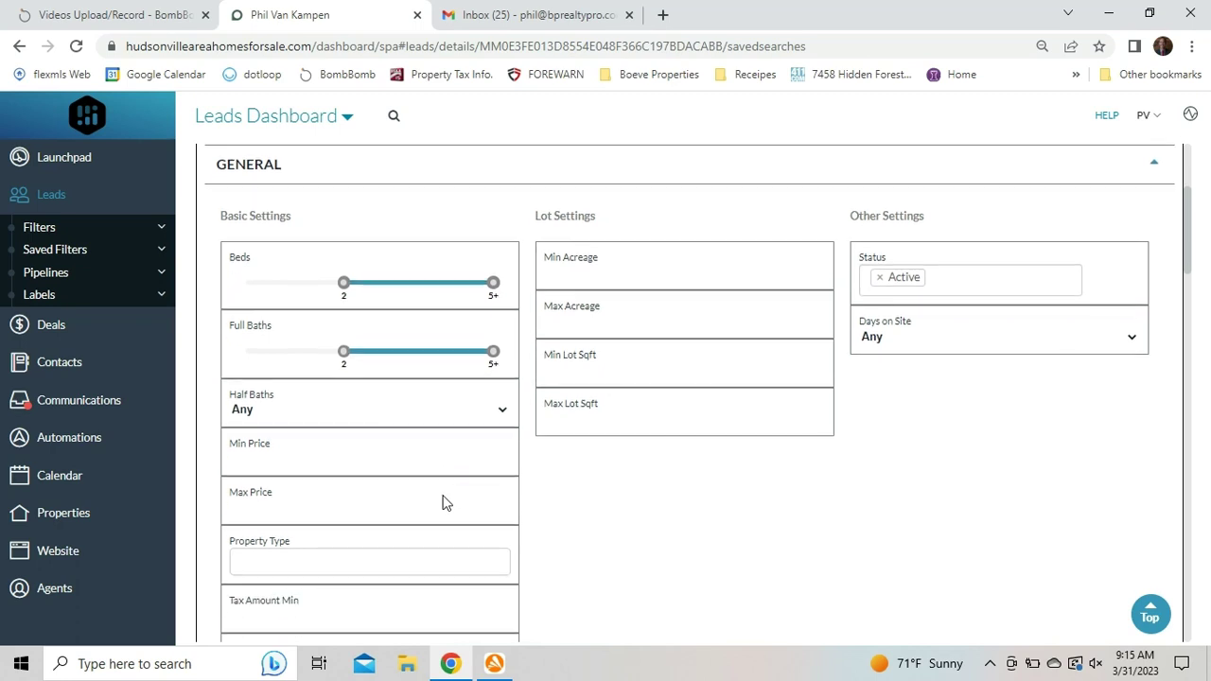
click(372, 508)
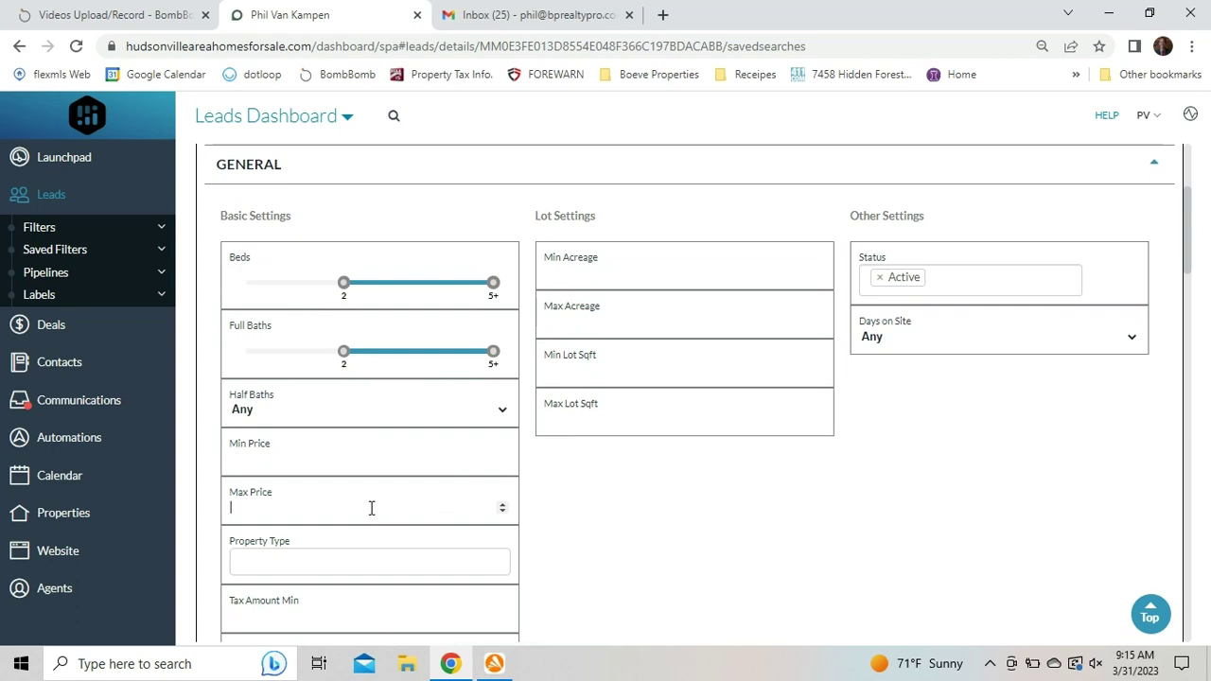
text(225000)
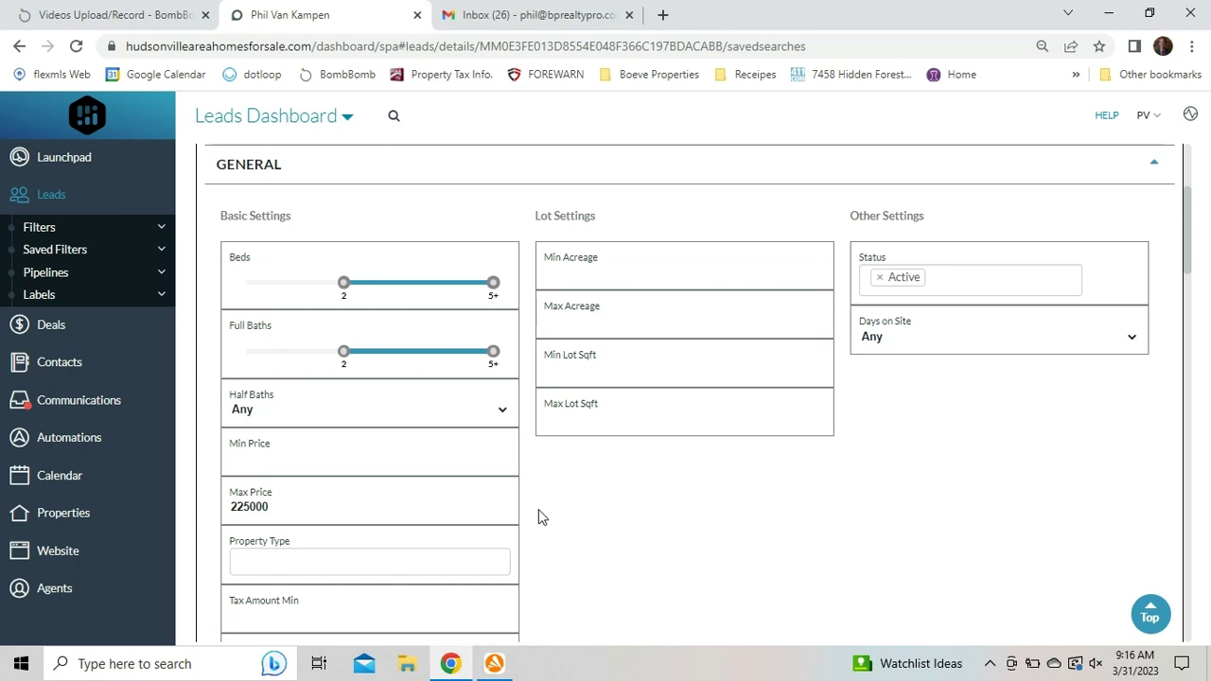
Review the available property type options and the filters already applied to the search
scroll(538, 511, down, 1)
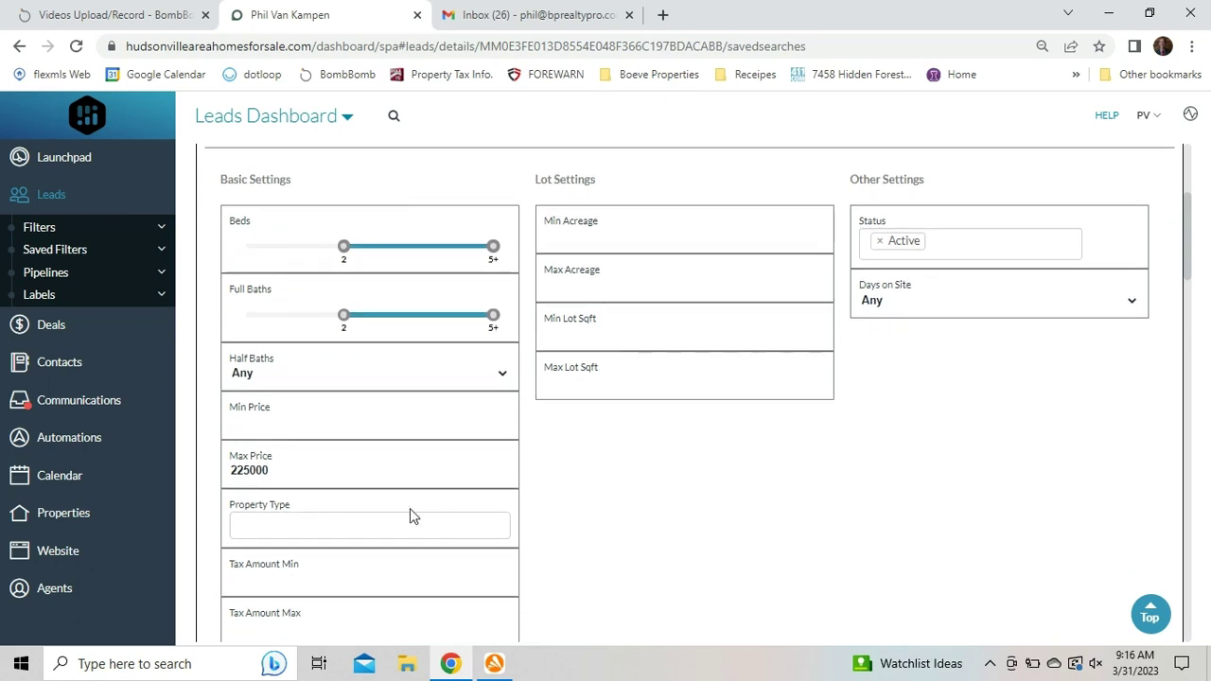
click(389, 527)
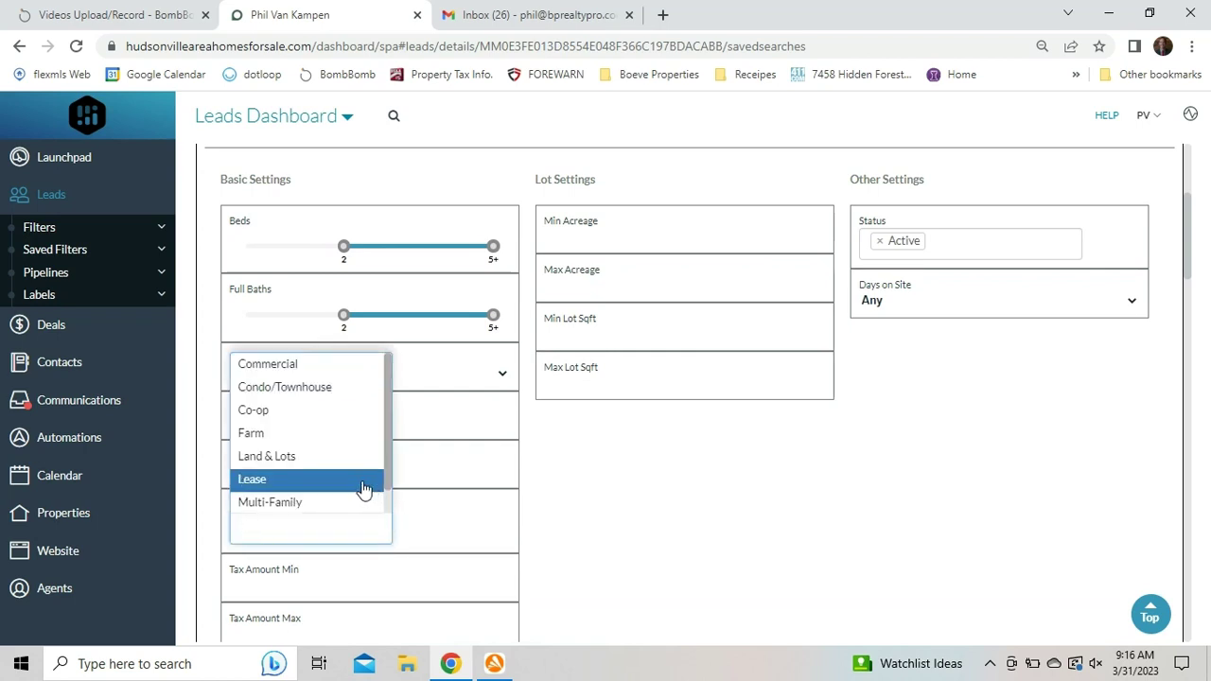
scroll(364, 488, down, 1)
scroll(364, 488, down, 1)
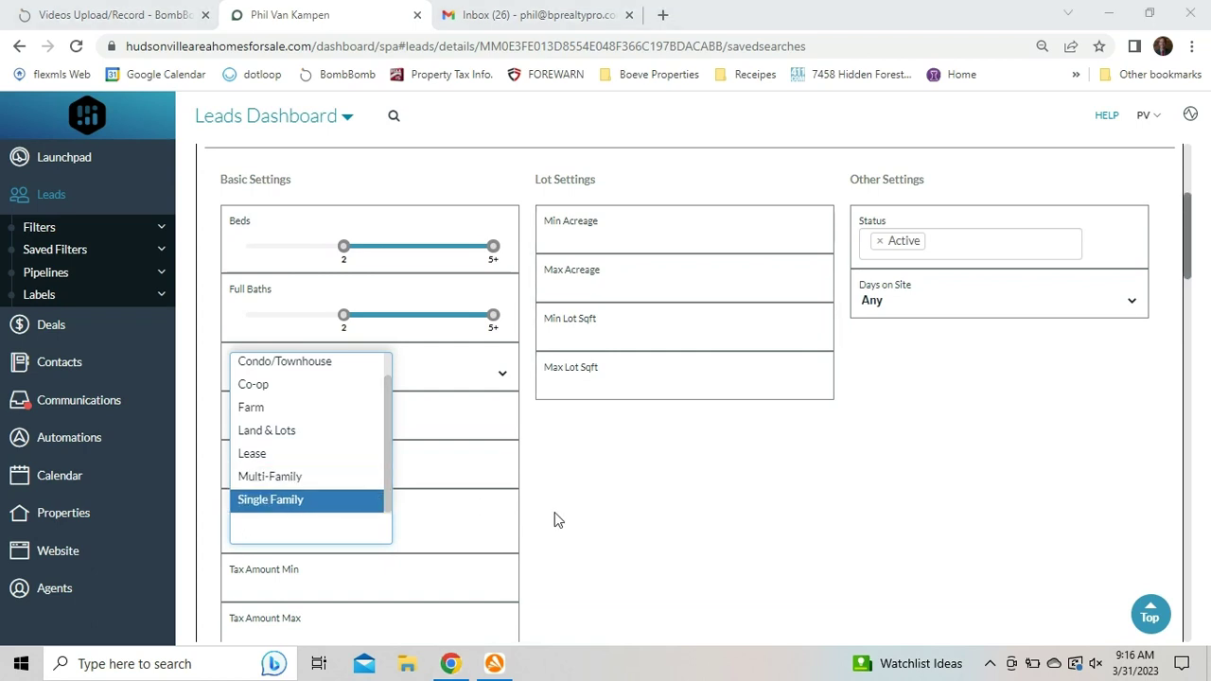
scroll(555, 519, up, 3)
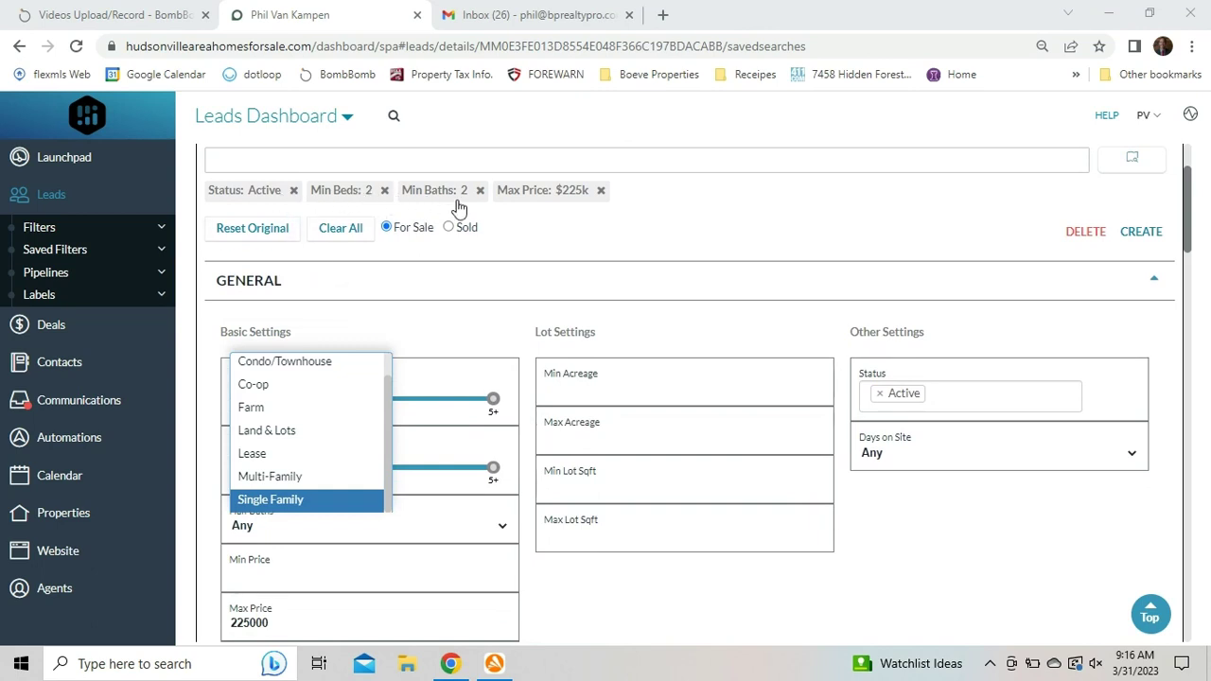
click(368, 458)
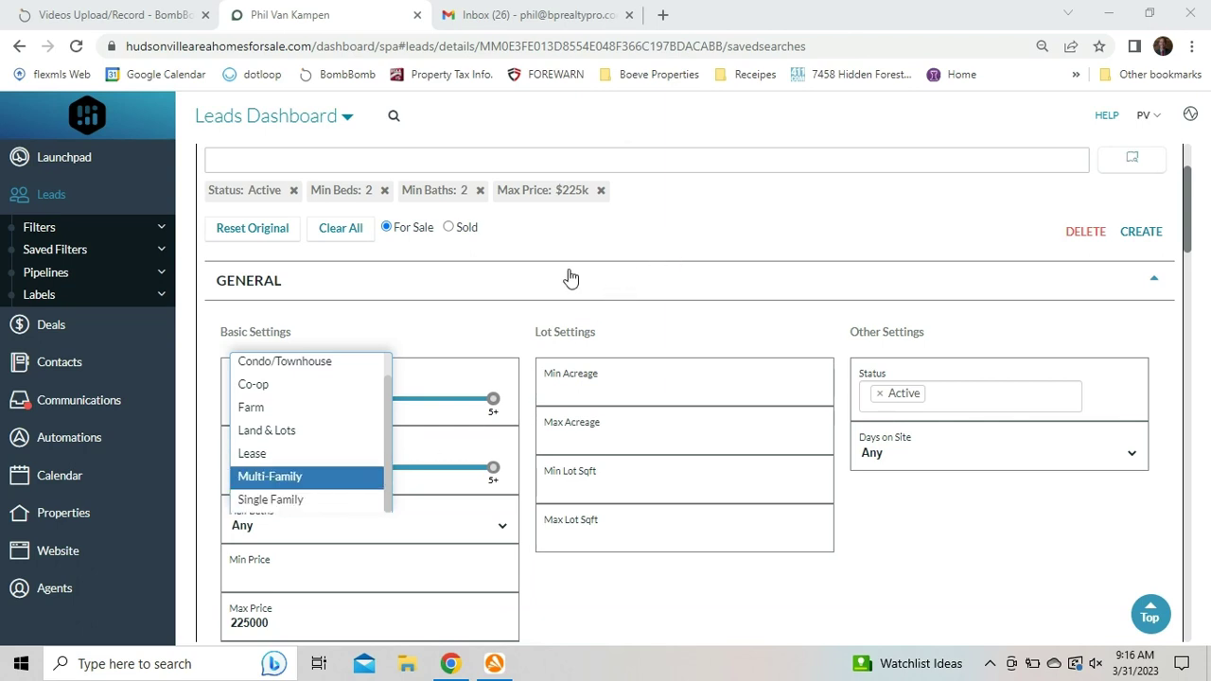
scroll(571, 277, up, 1)
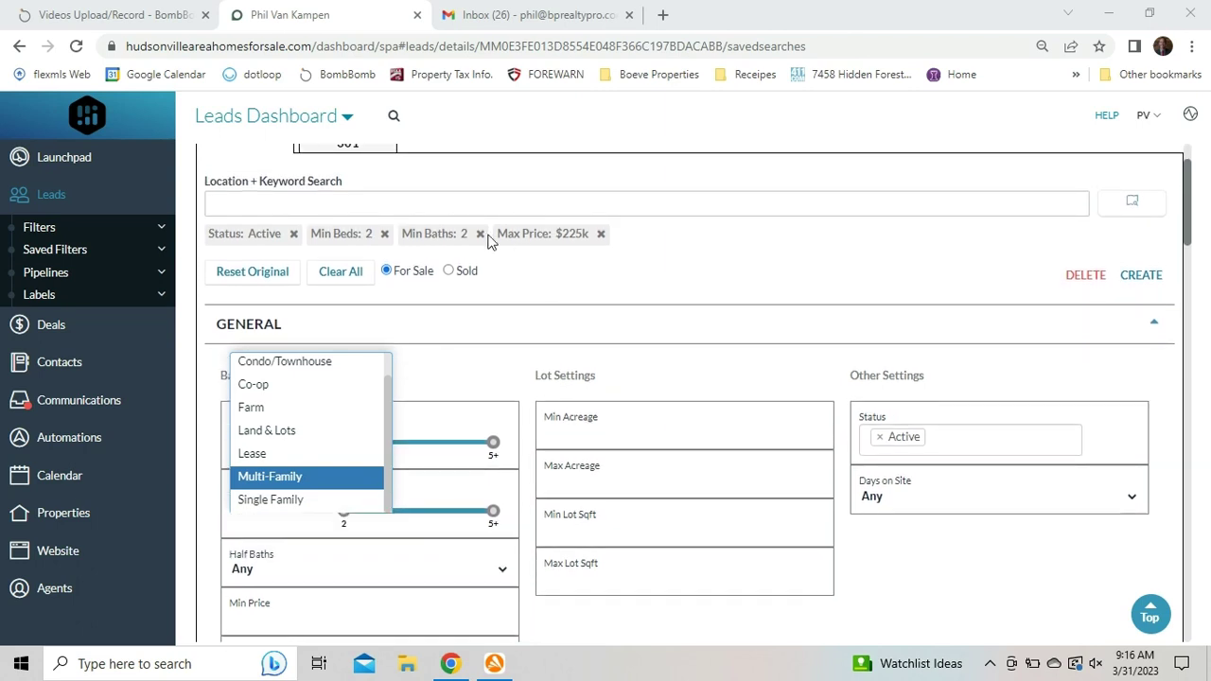
scroll(442, 207, up, 1)
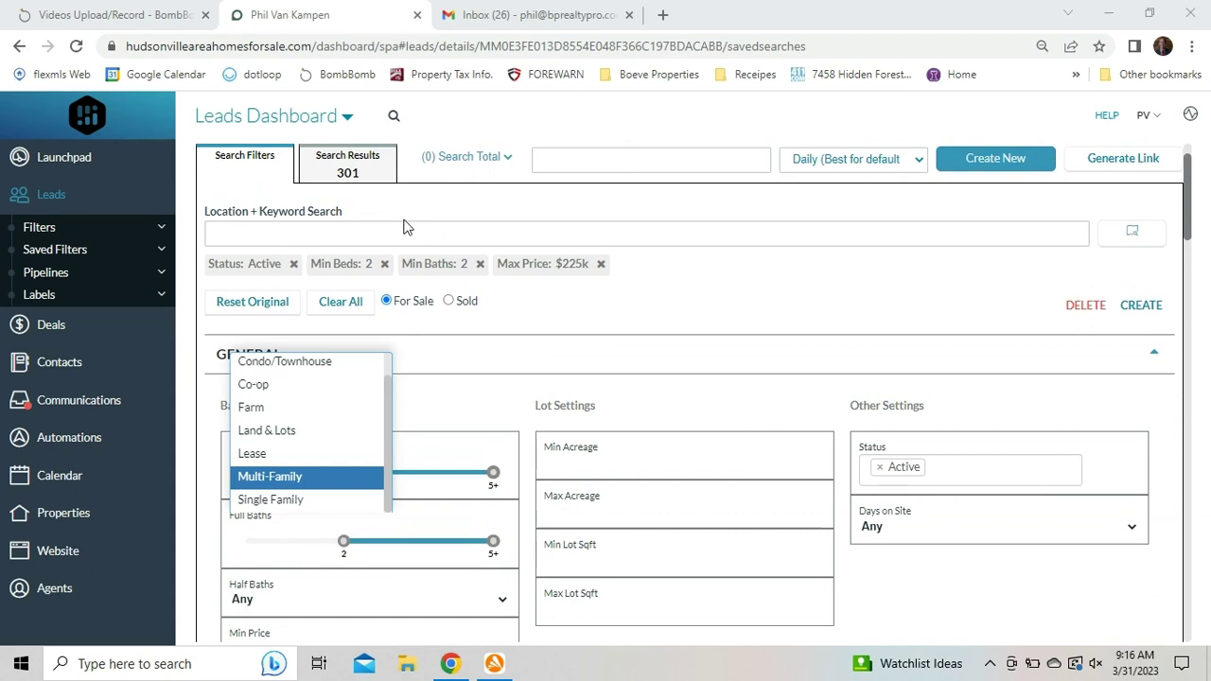
scroll(355, 232, down, 5)
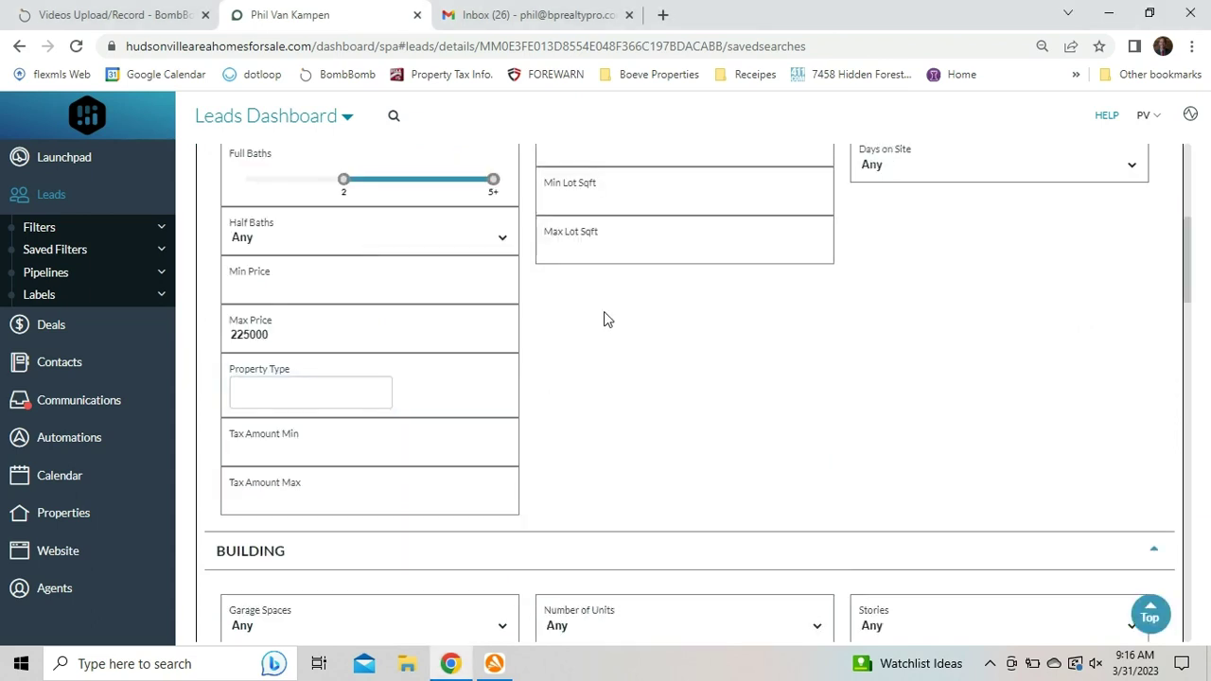
Look up "Grandv" in the location search and add the Grandville high school district as a filter
scroll(610, 317, up, 3)
scroll(610, 317, up, 1)
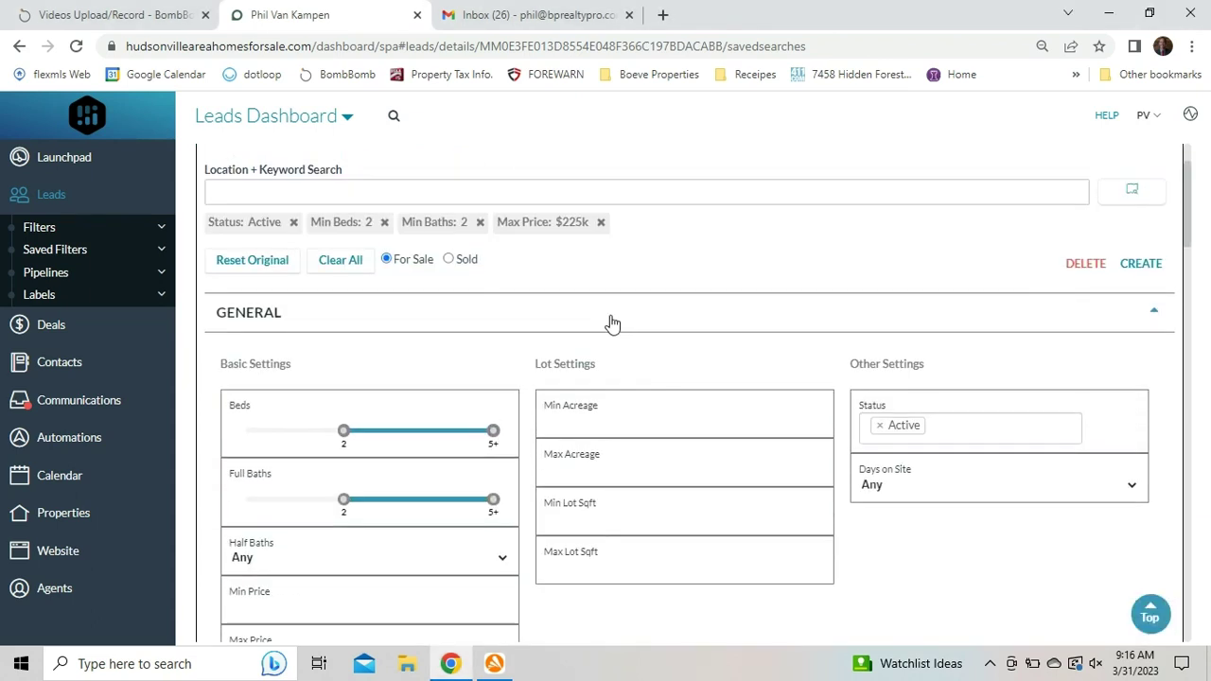
click(375, 197)
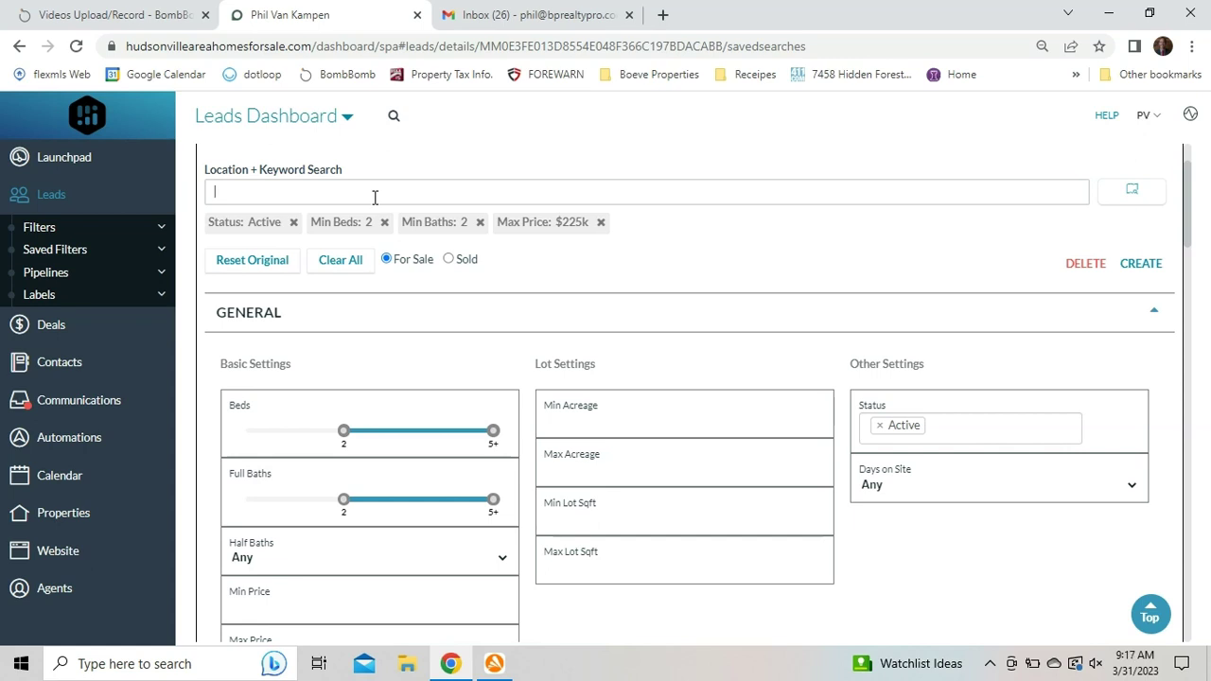
text(Grand)
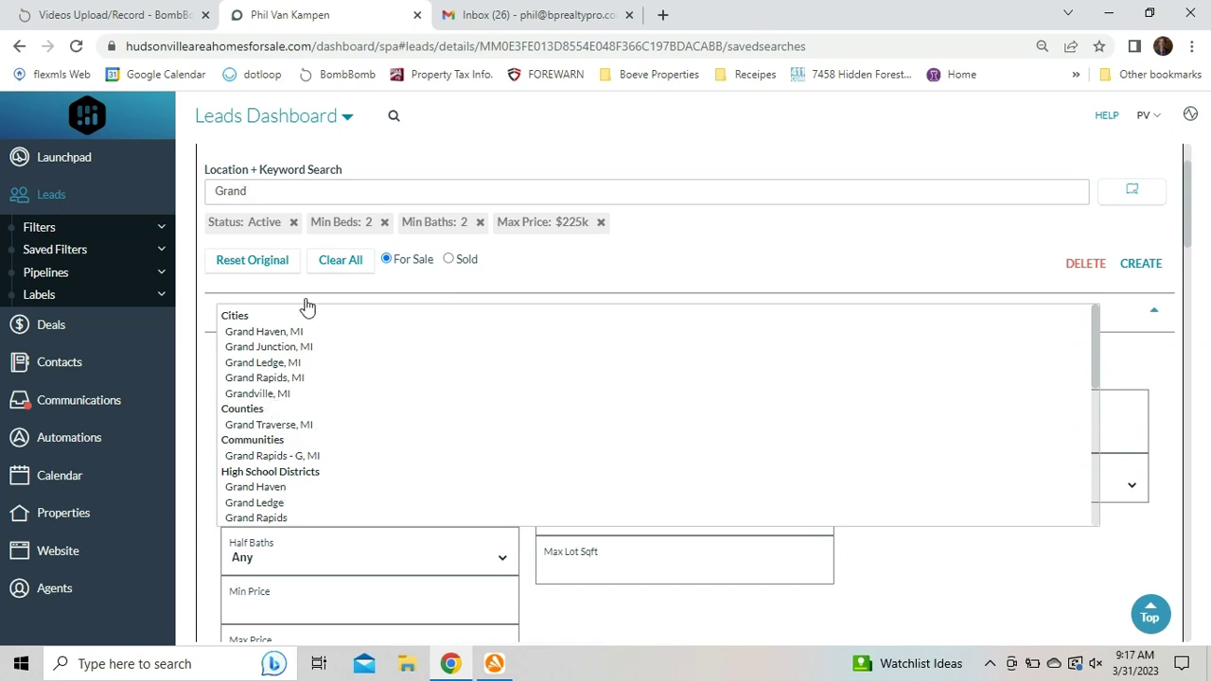
text(v)
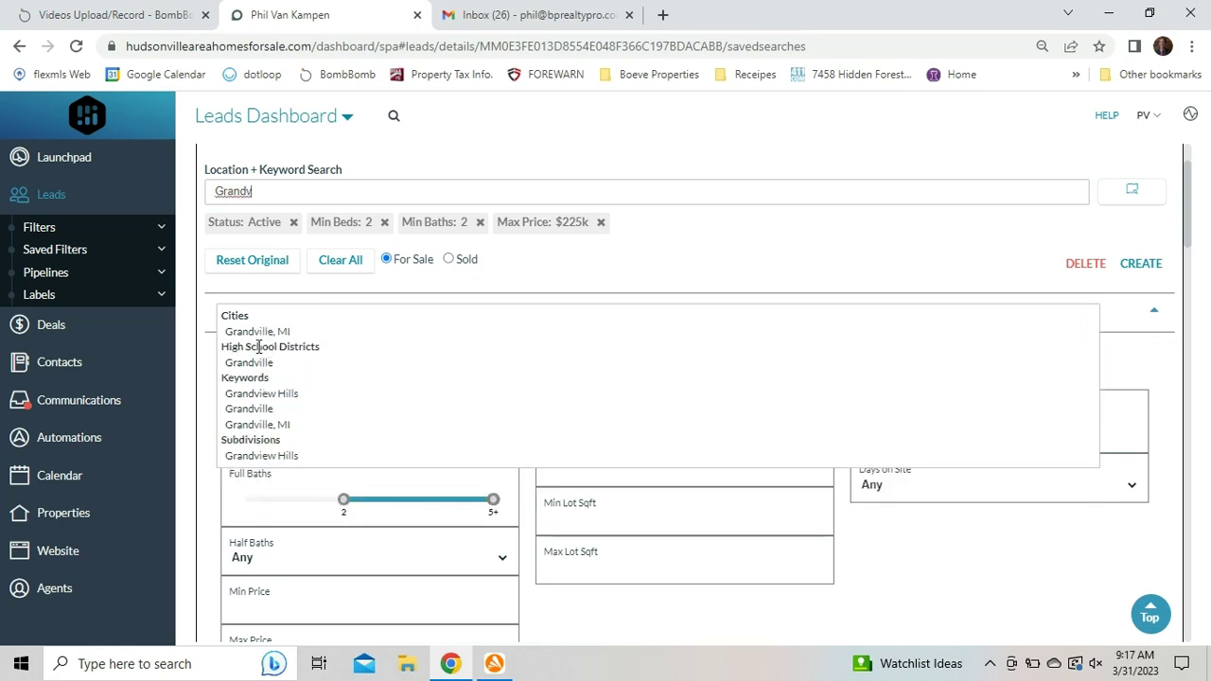
click(250, 364)
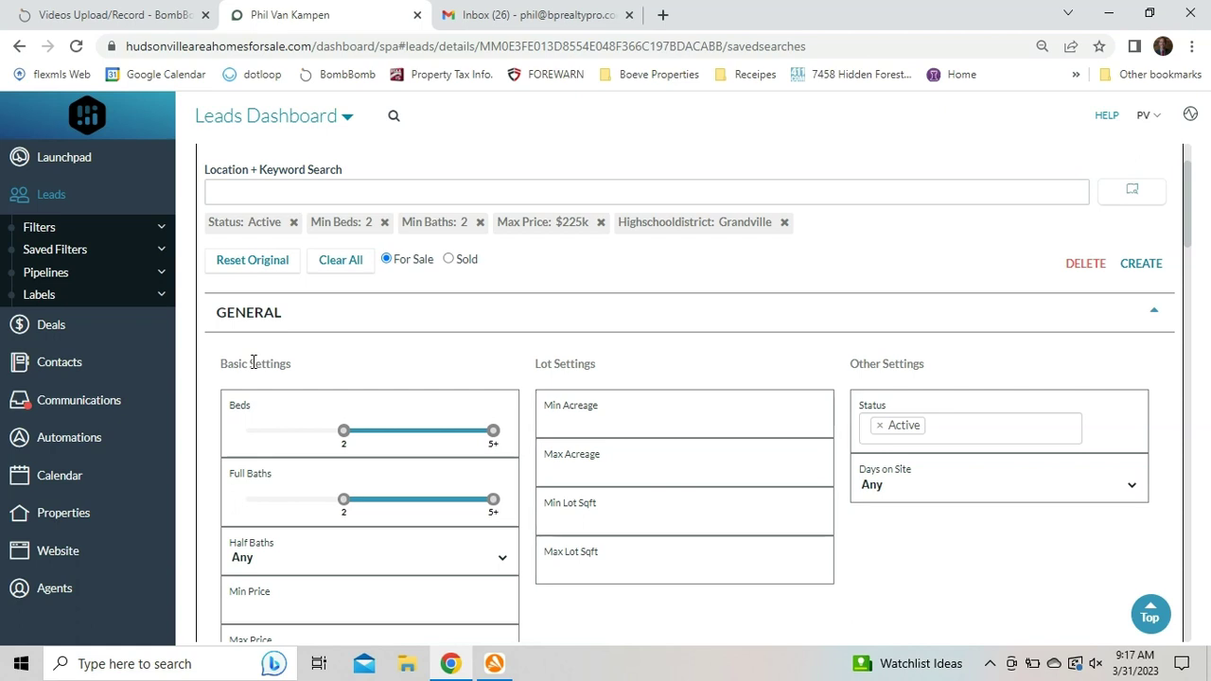
Look through the remaining building, association fee and tag filters offered for the saved search
scroll(658, 338, down, 1)
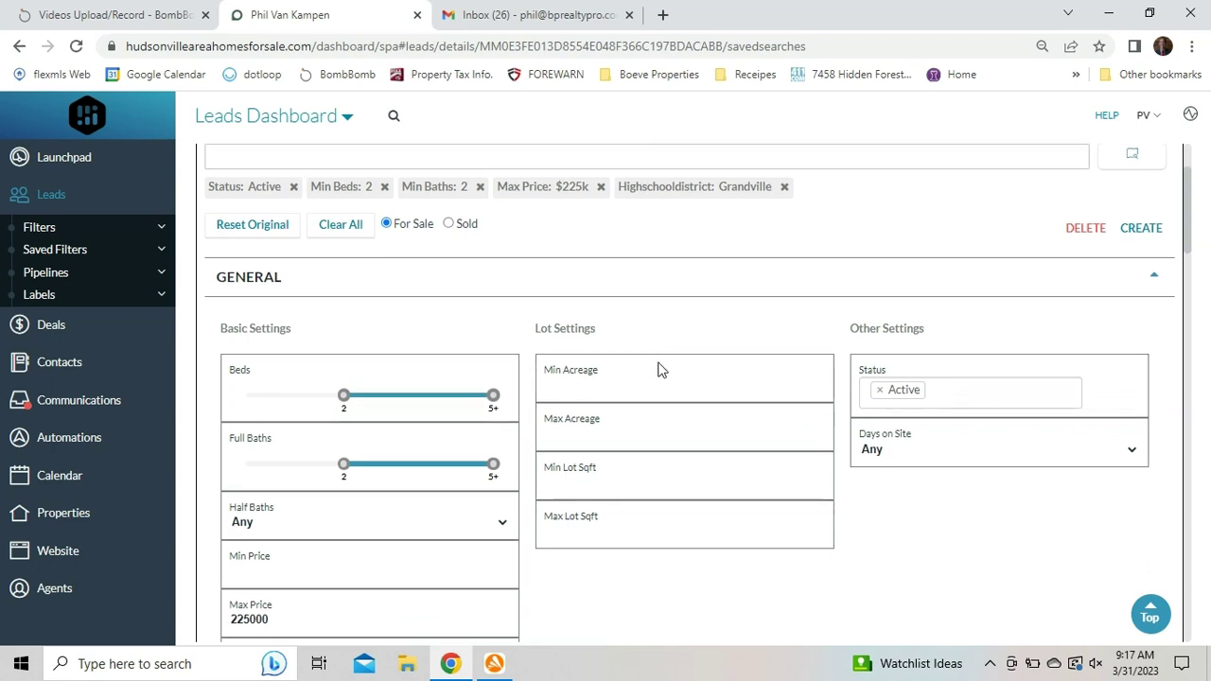
scroll(659, 369, down, 6)
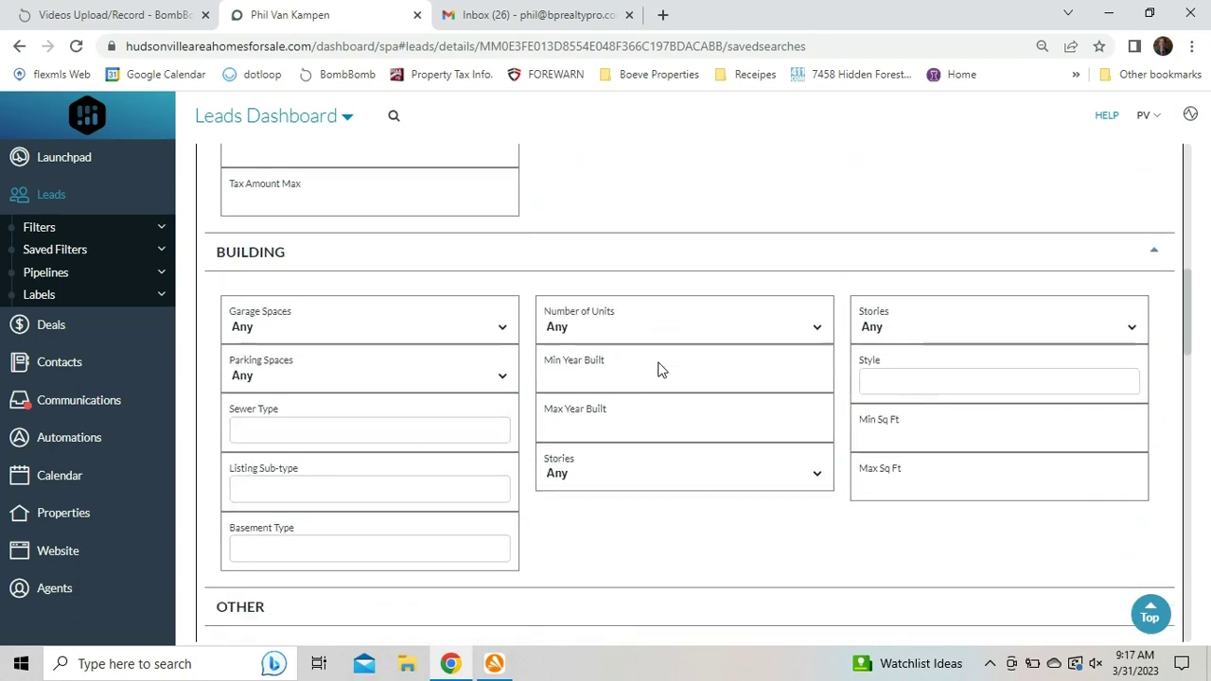
scroll(660, 369, down, 7)
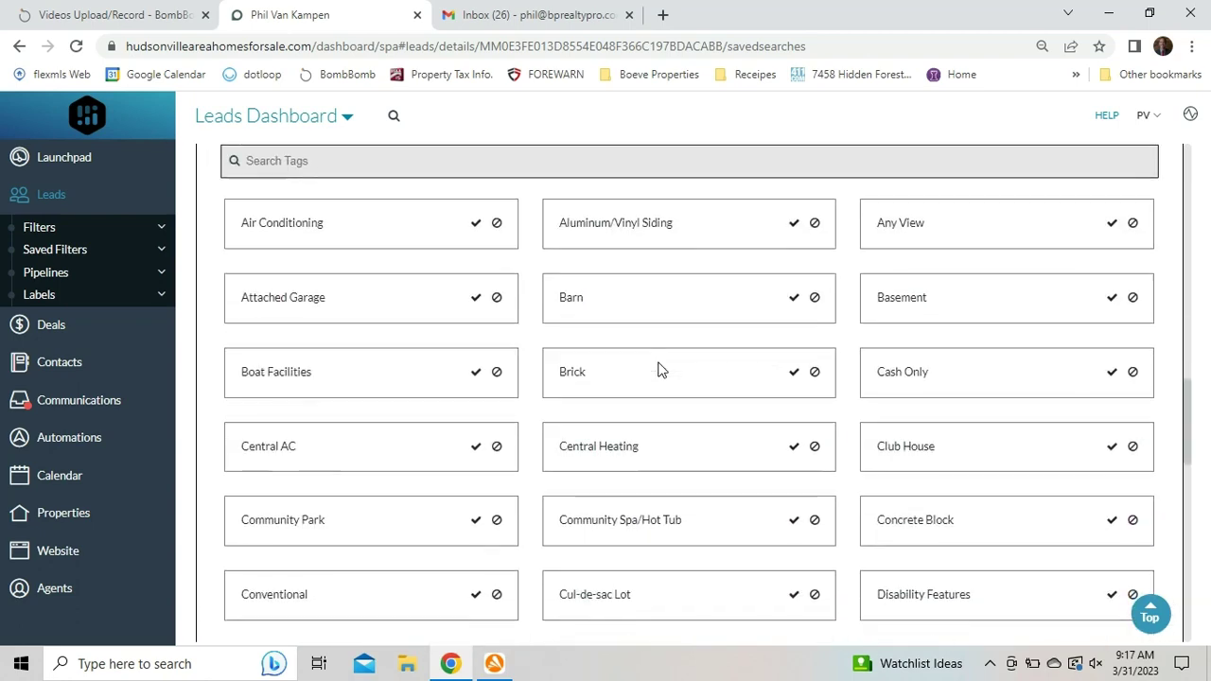
scroll(660, 369, down, 8)
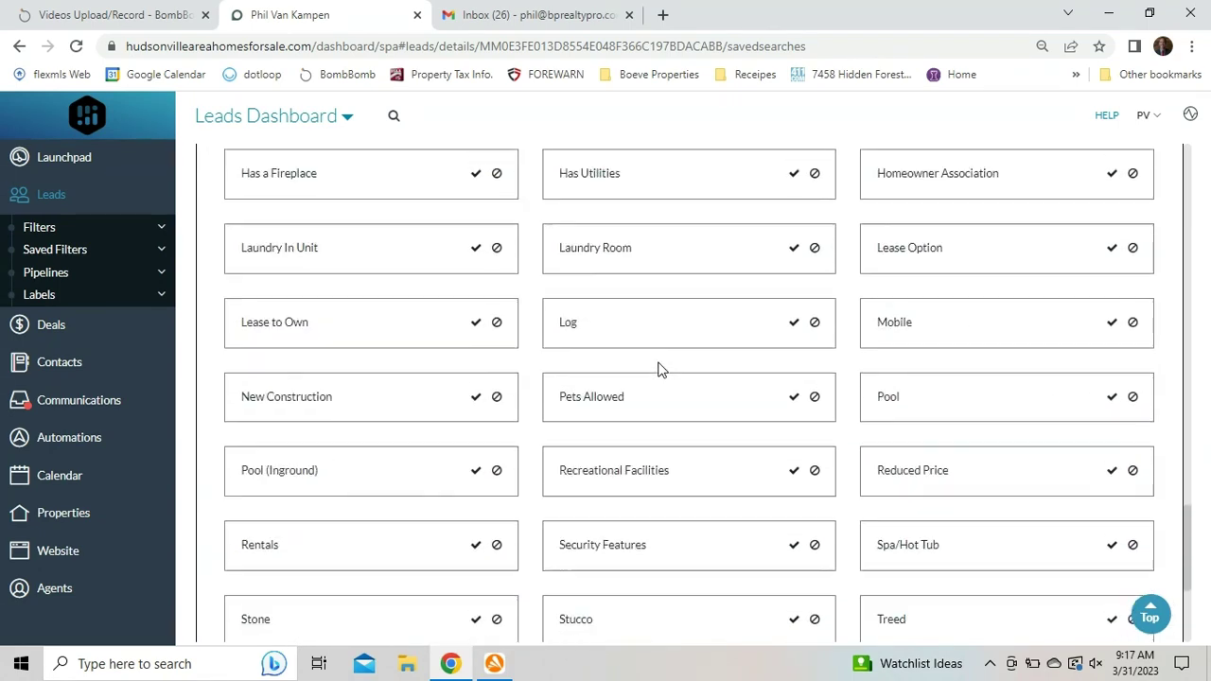
scroll(660, 369, down, 3)
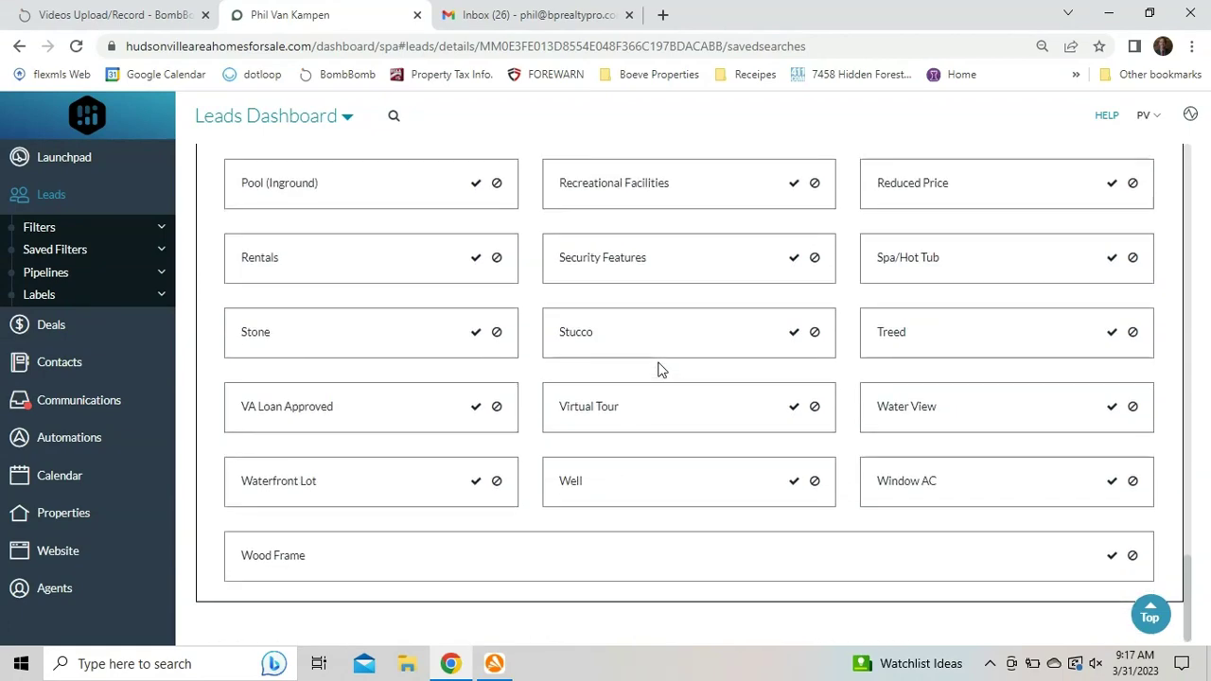
scroll(660, 369, up, 15)
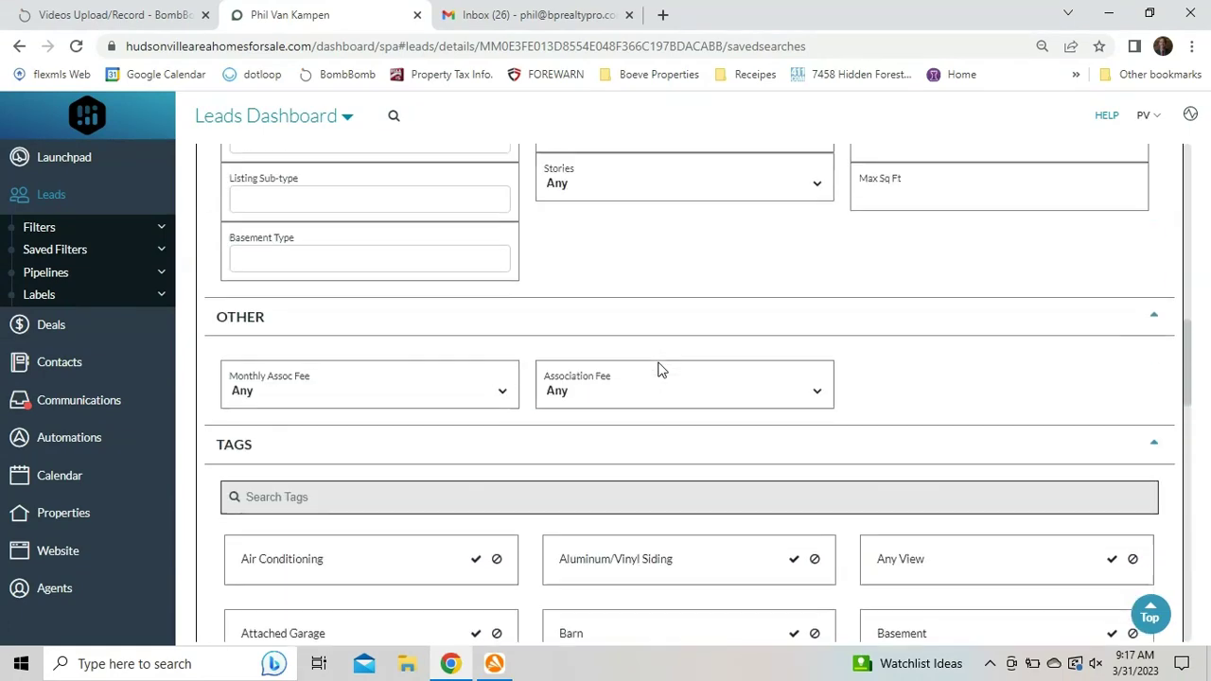
scroll(659, 369, up, 11)
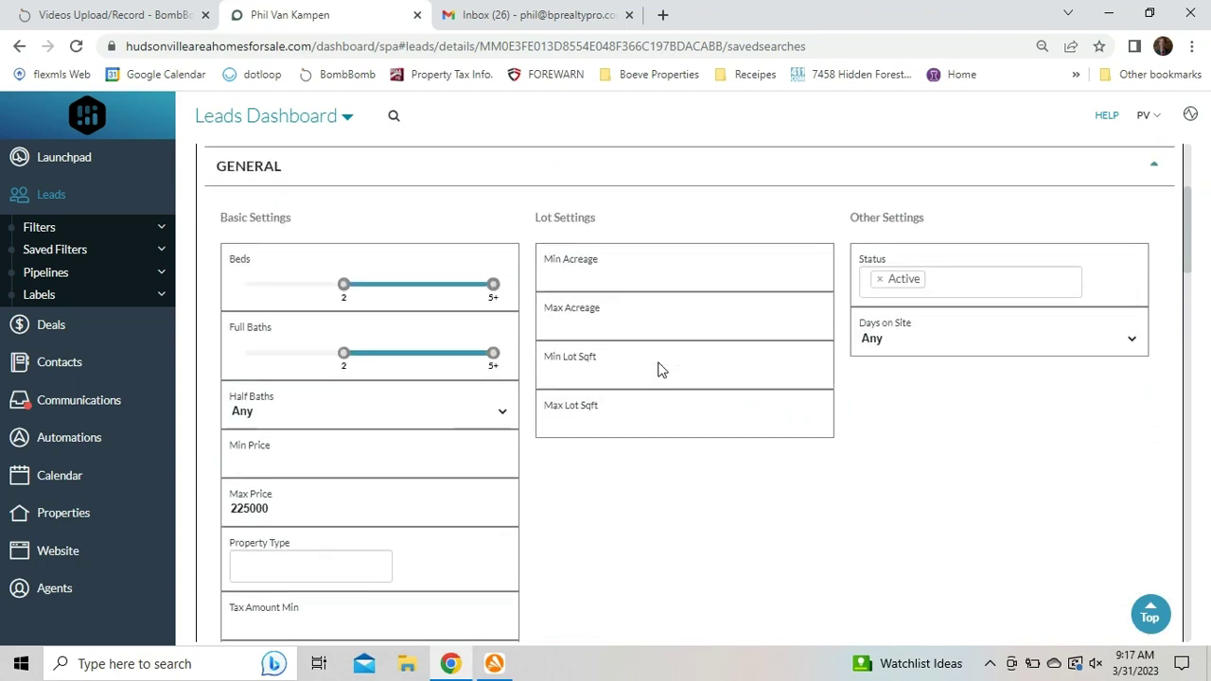
scroll(659, 369, up, 3)
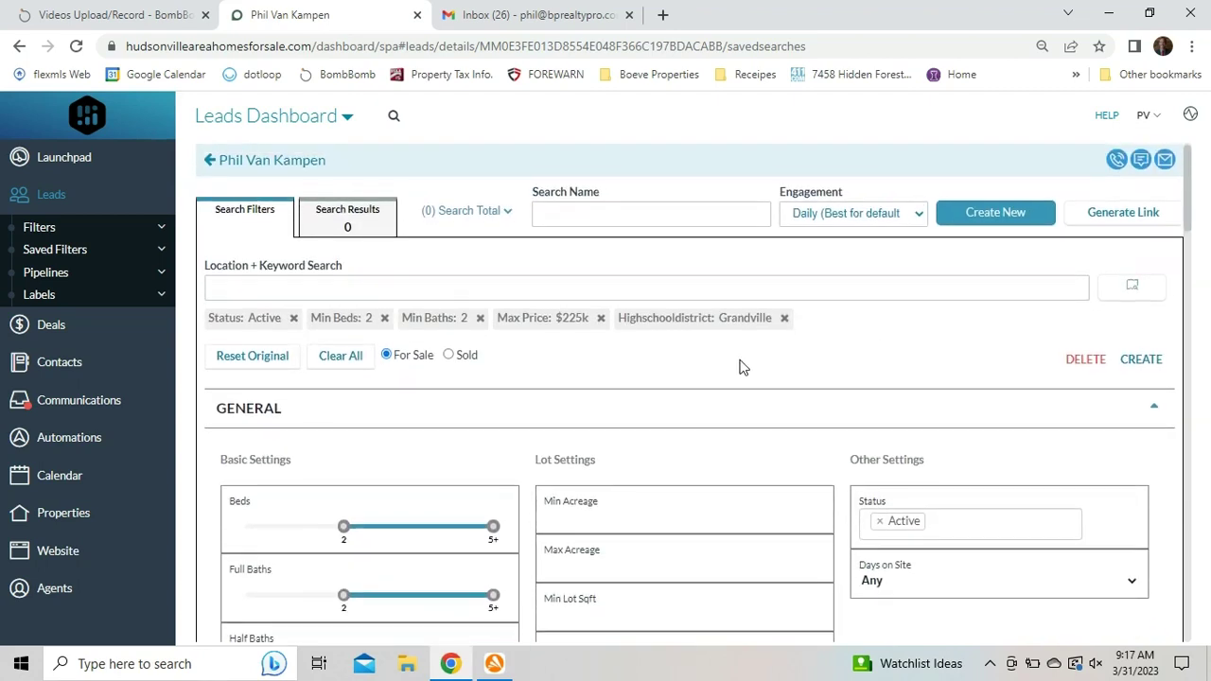
Name the search with the lead's first name and set its engagement frequency to Thursday
click(633, 212)
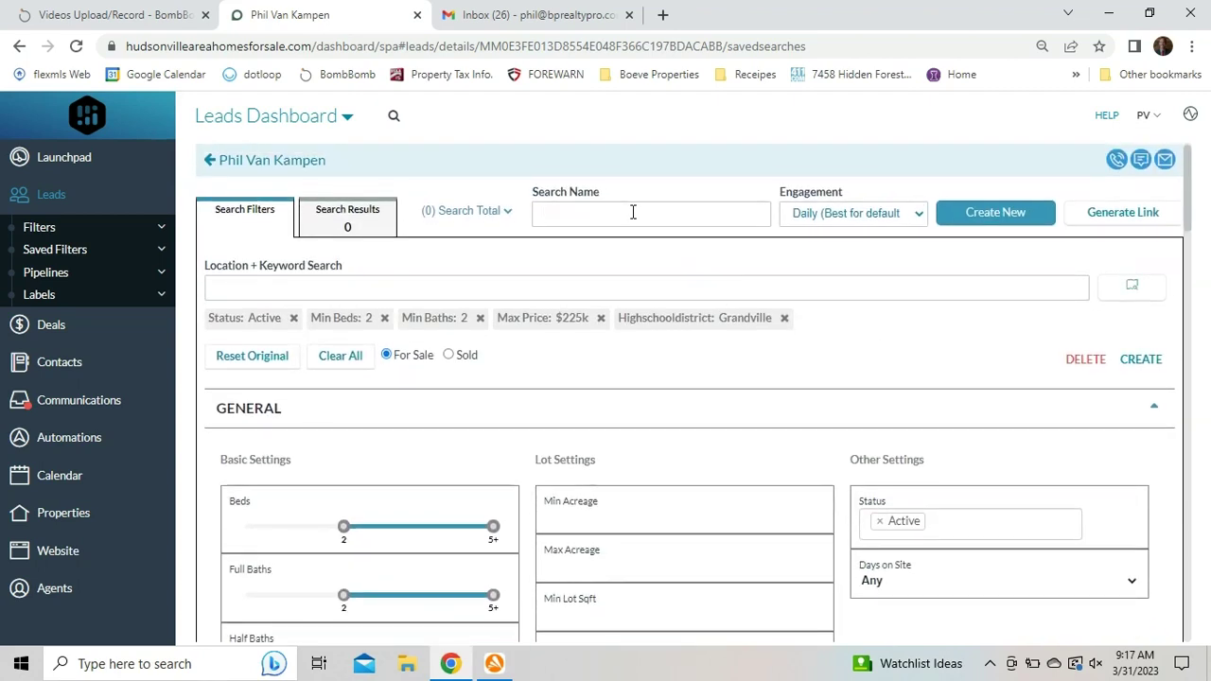
text(Phil)
click(917, 216)
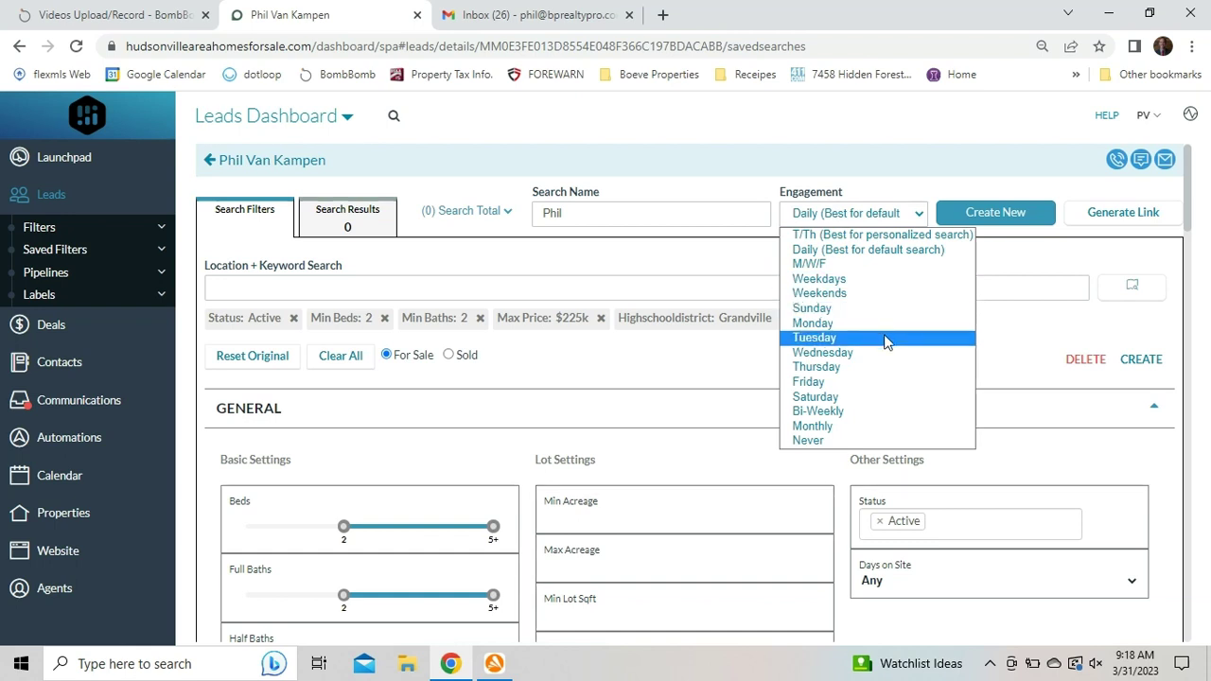
click(883, 369)
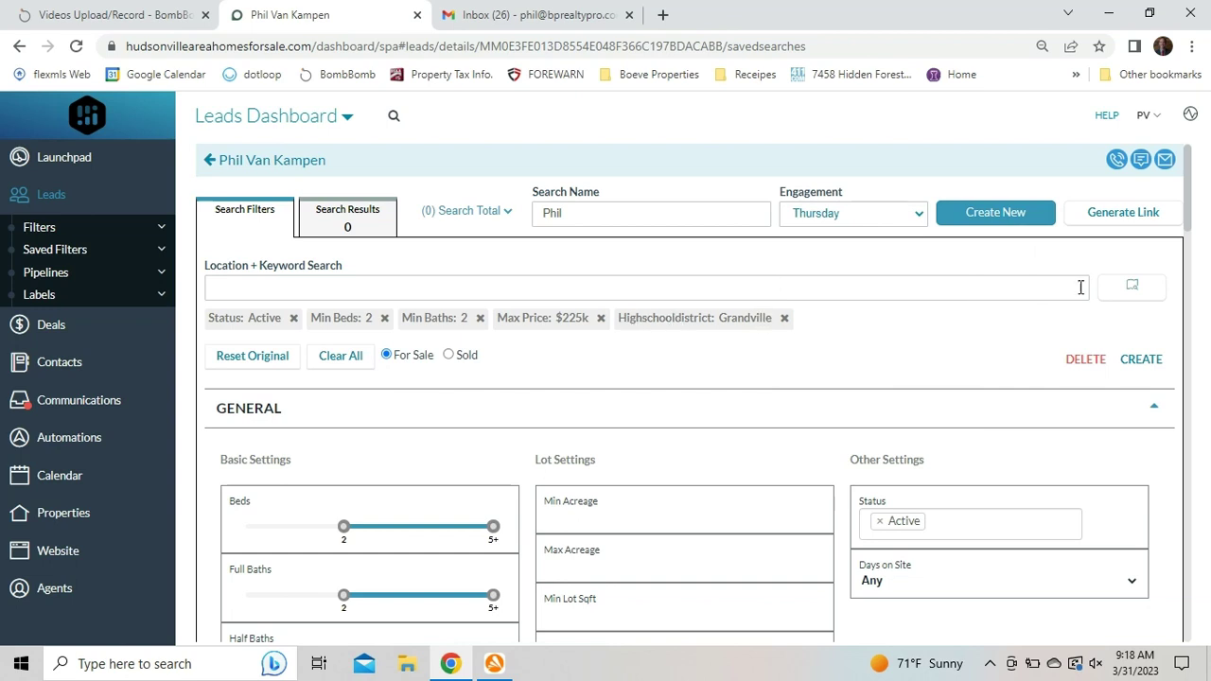
Create and save the property search, and reopen it from the lead's profile
click(1141, 359)
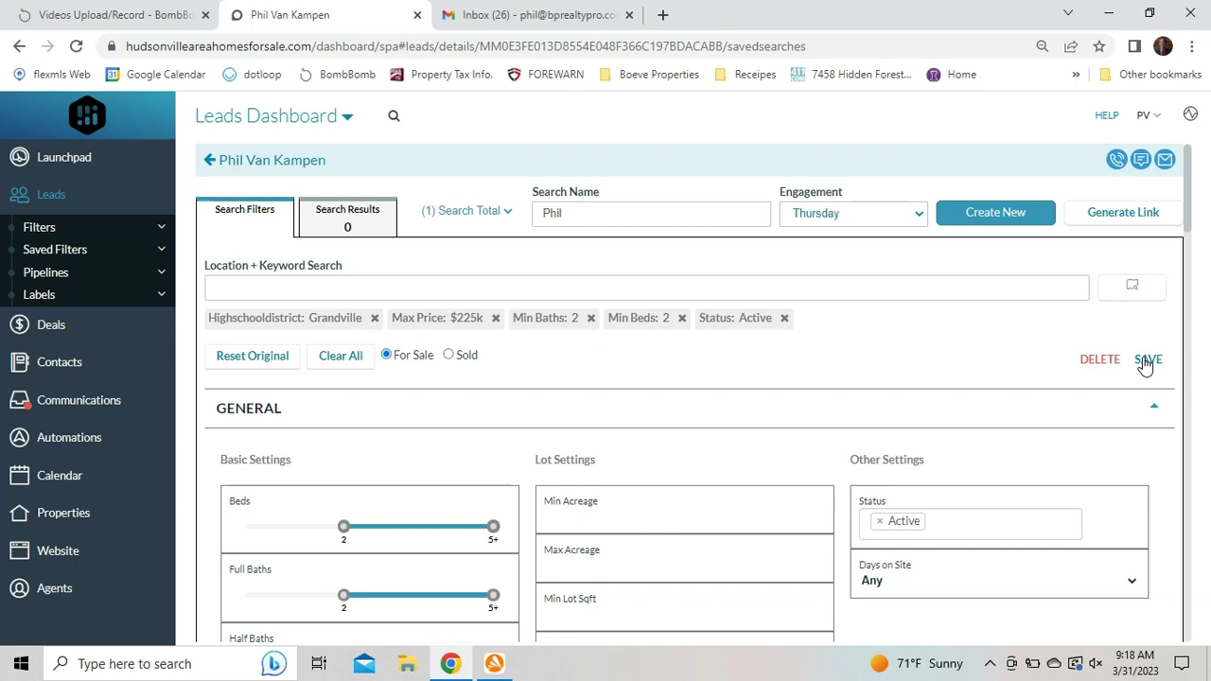
click(1144, 362)
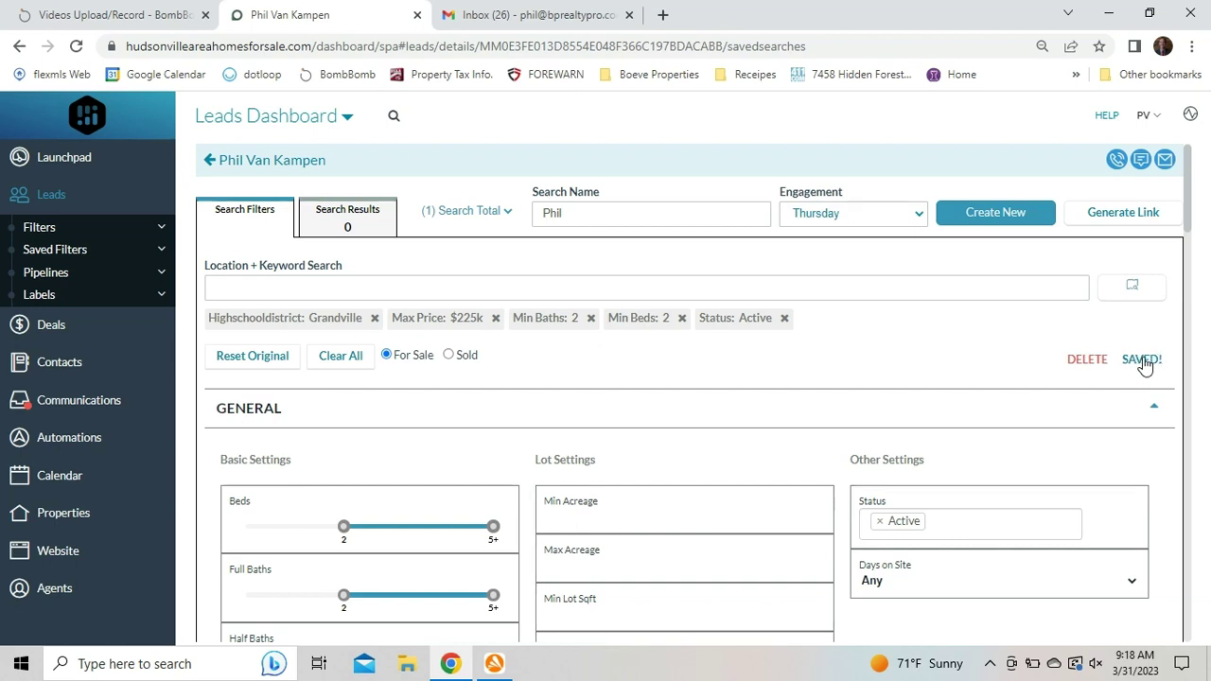
click(299, 161)
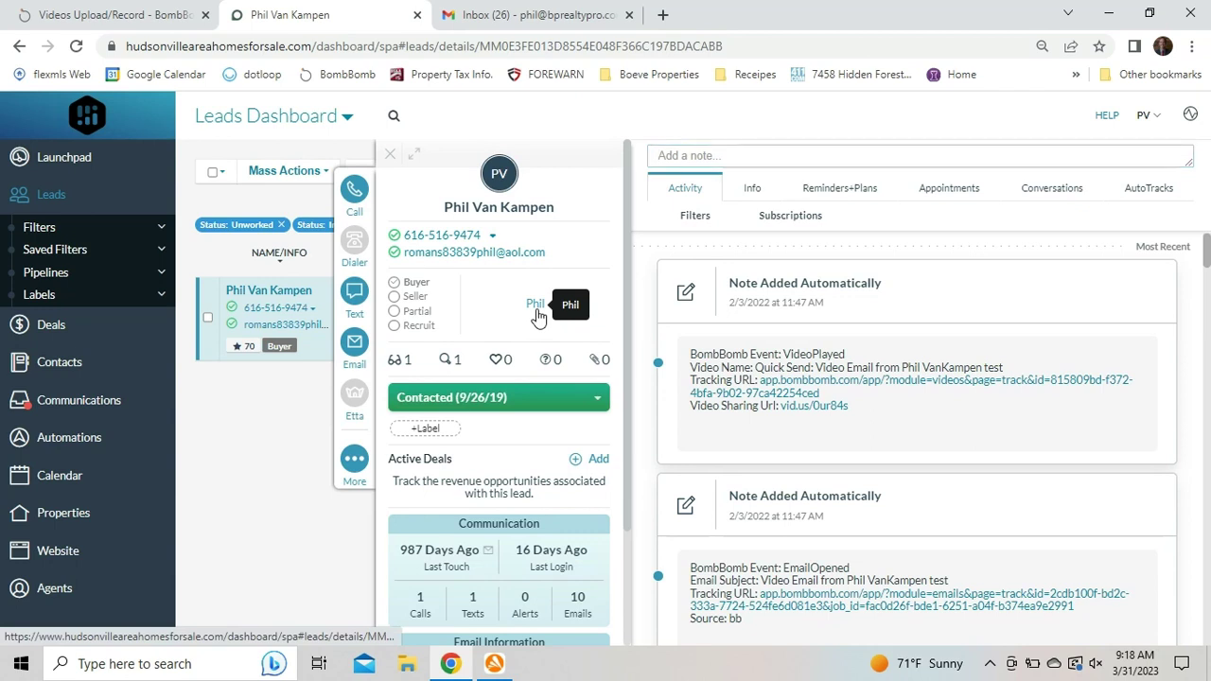
click(536, 306)
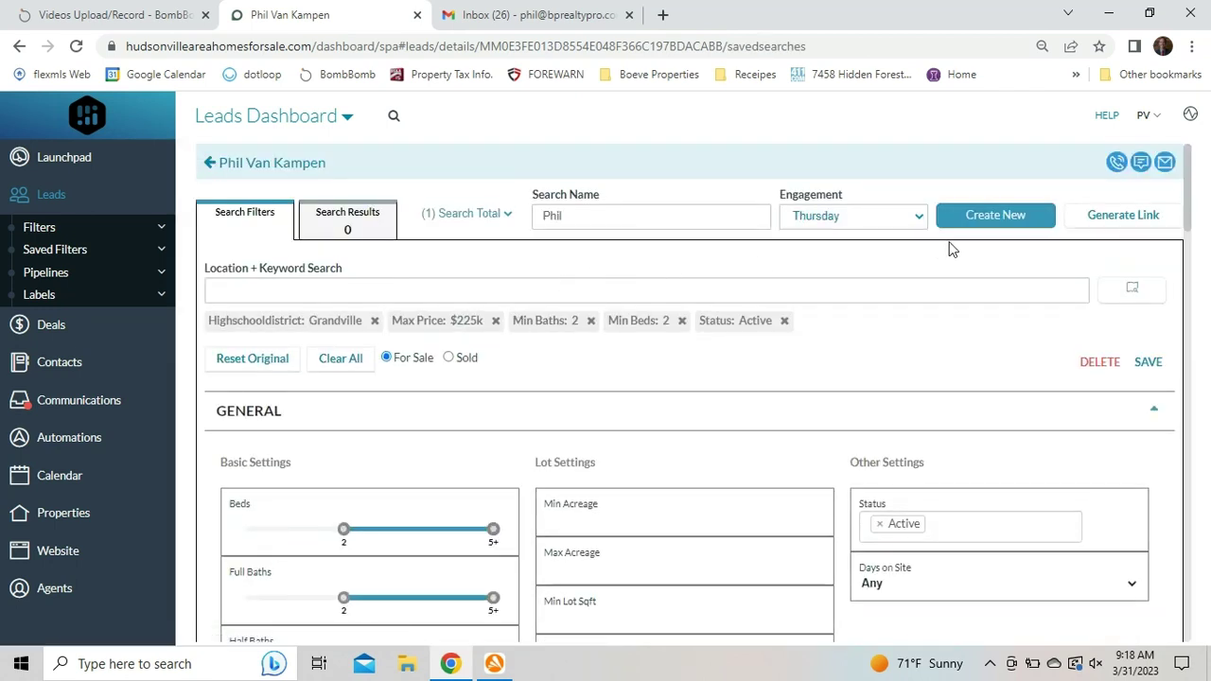
Start a blank new search and switch back to the lead's existing saved search
click(994, 225)
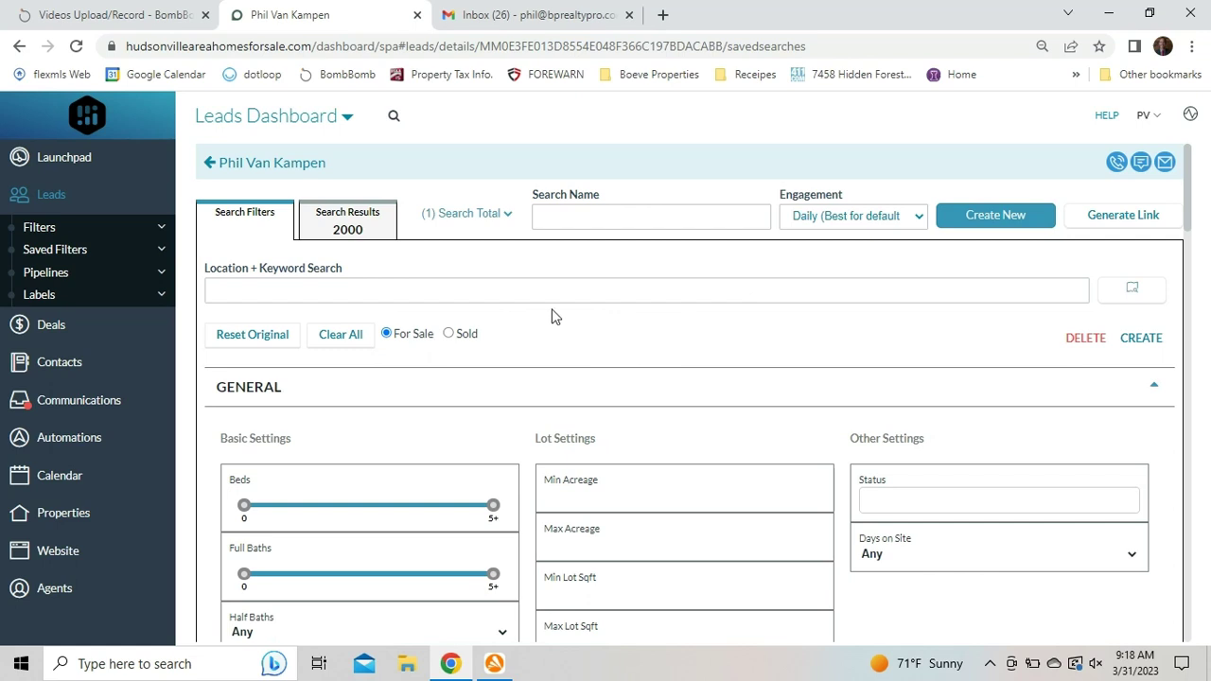
click(480, 216)
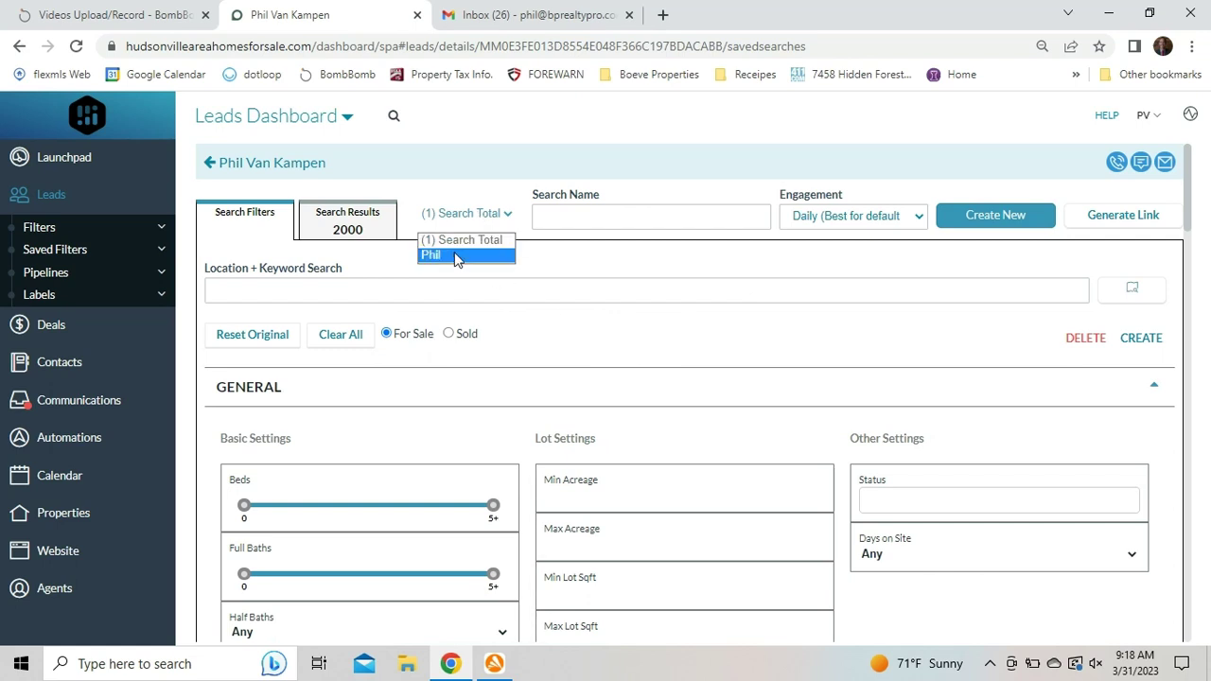
click(454, 253)
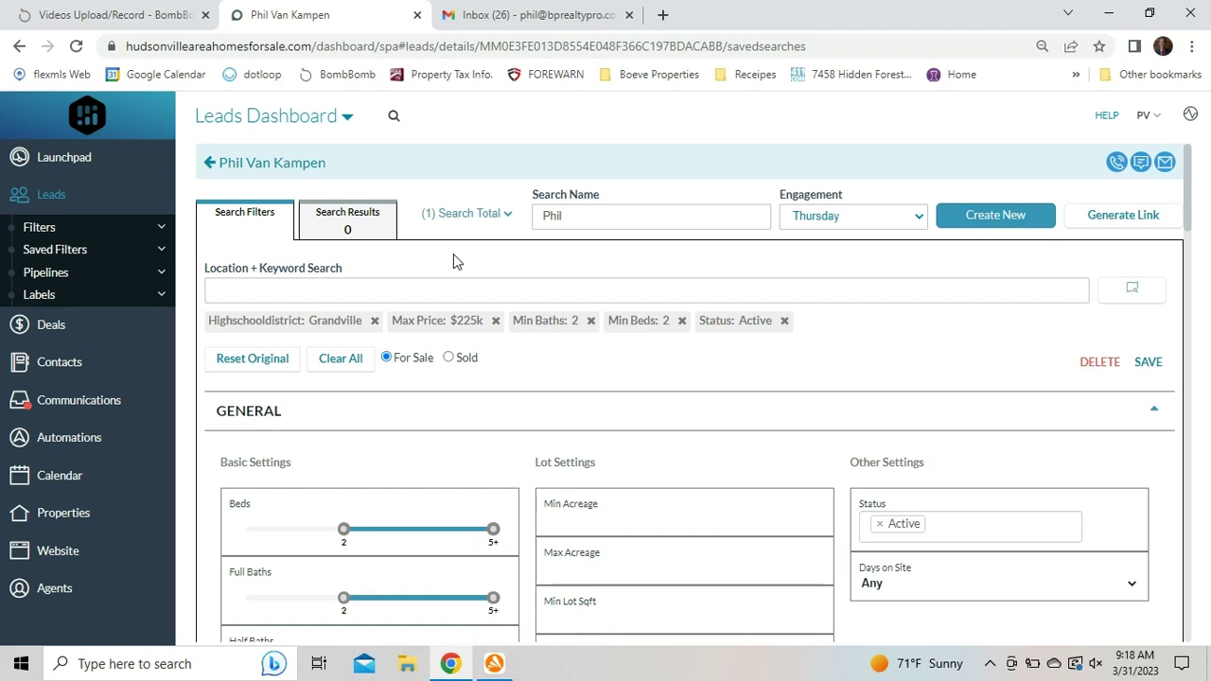
Remove the Grandville high school district filter from the saved search and show its results on the map
click(375, 321)
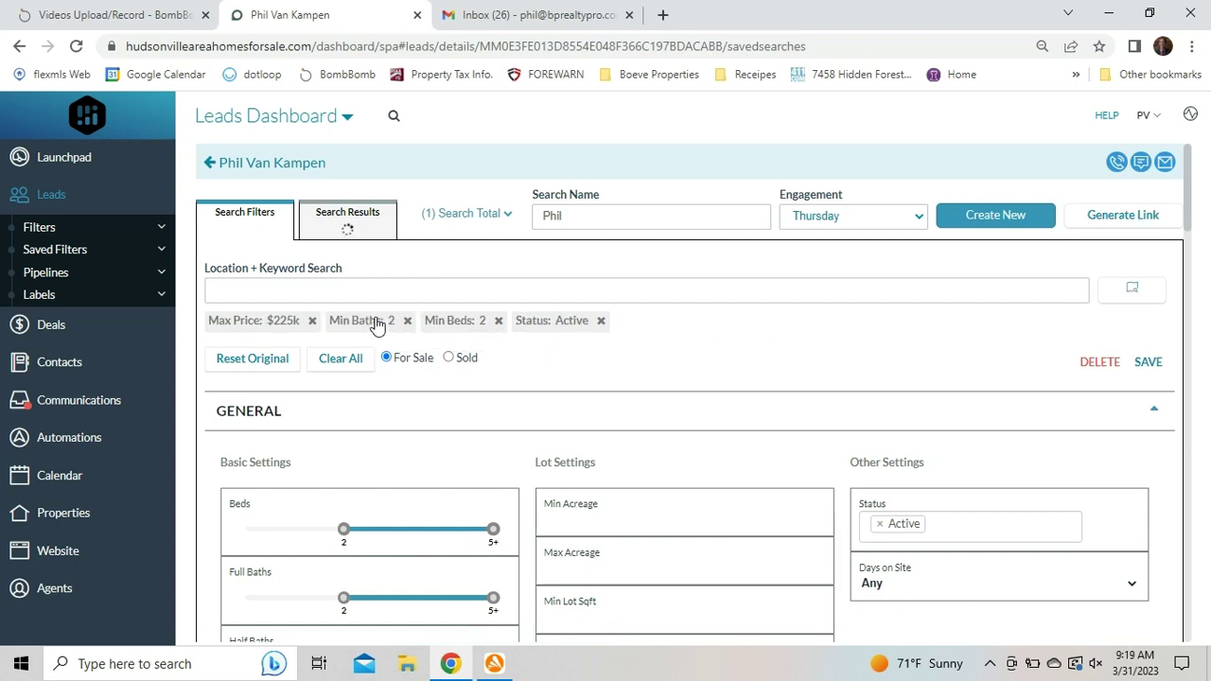
click(362, 233)
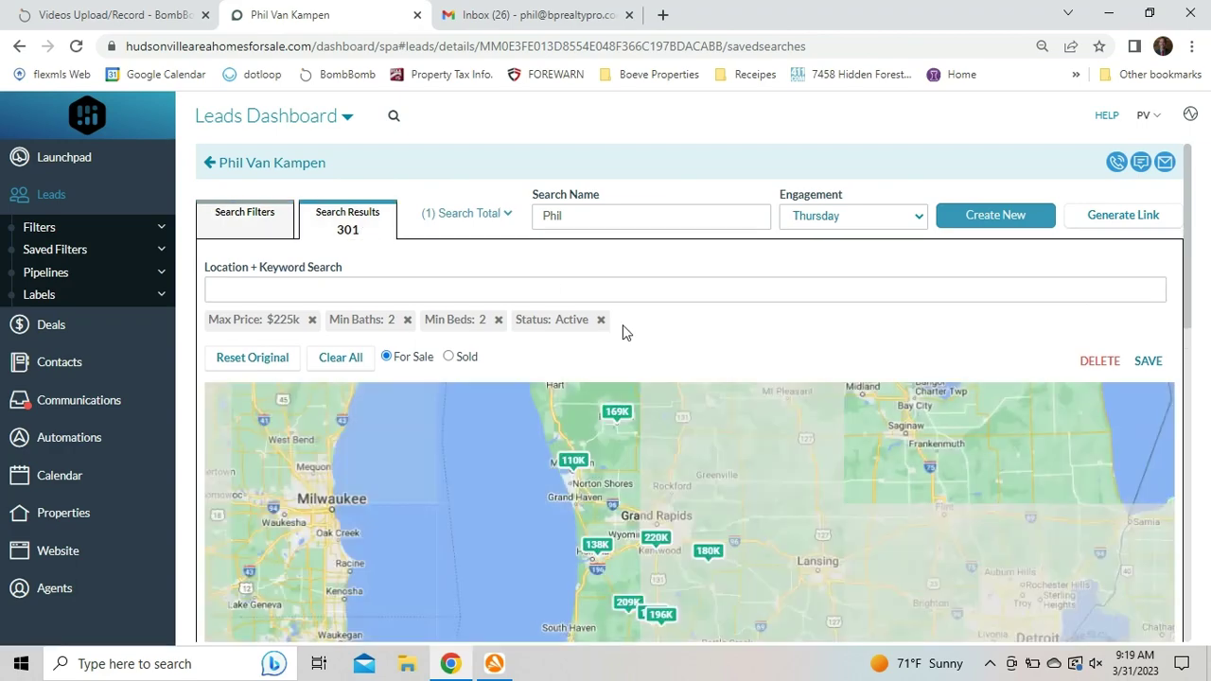
scroll(622, 331, down, 1)
scroll(946, 425, down, 2)
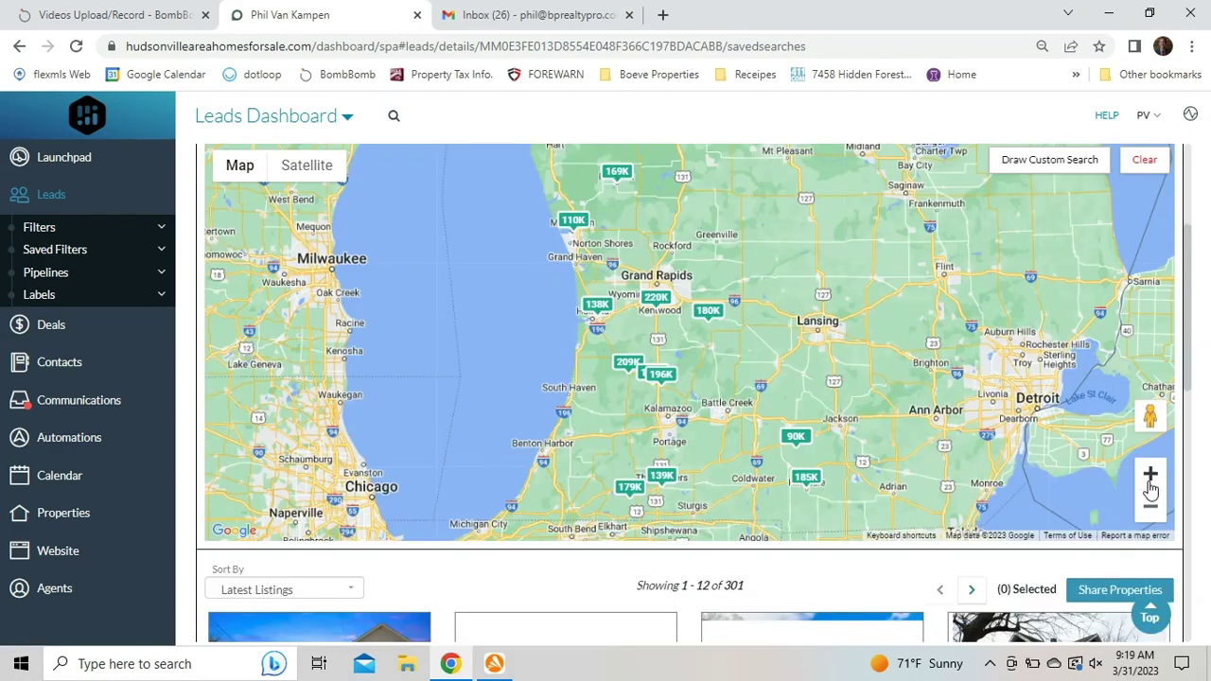
Draw a roughly circular custom search area west of Grand Rapids, from Ravenna down to Hudsonville and around Allendale
click(1150, 475)
click(1149, 487)
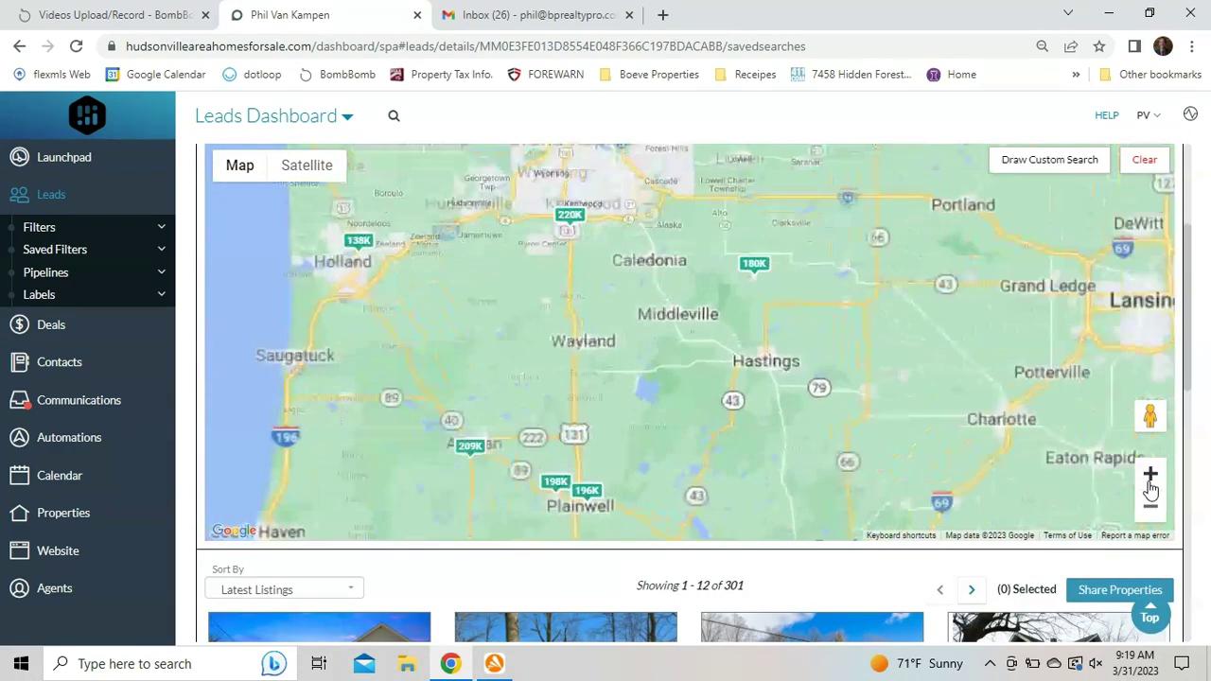
drag(501, 262, 558, 522)
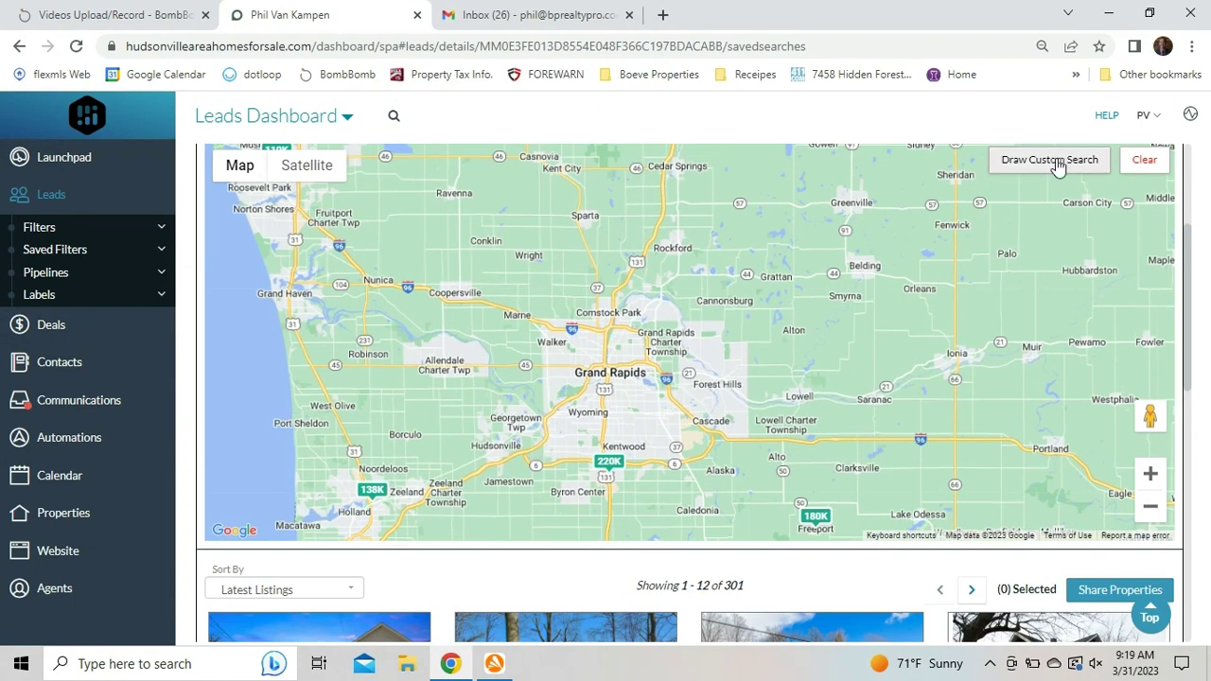
click(1057, 168)
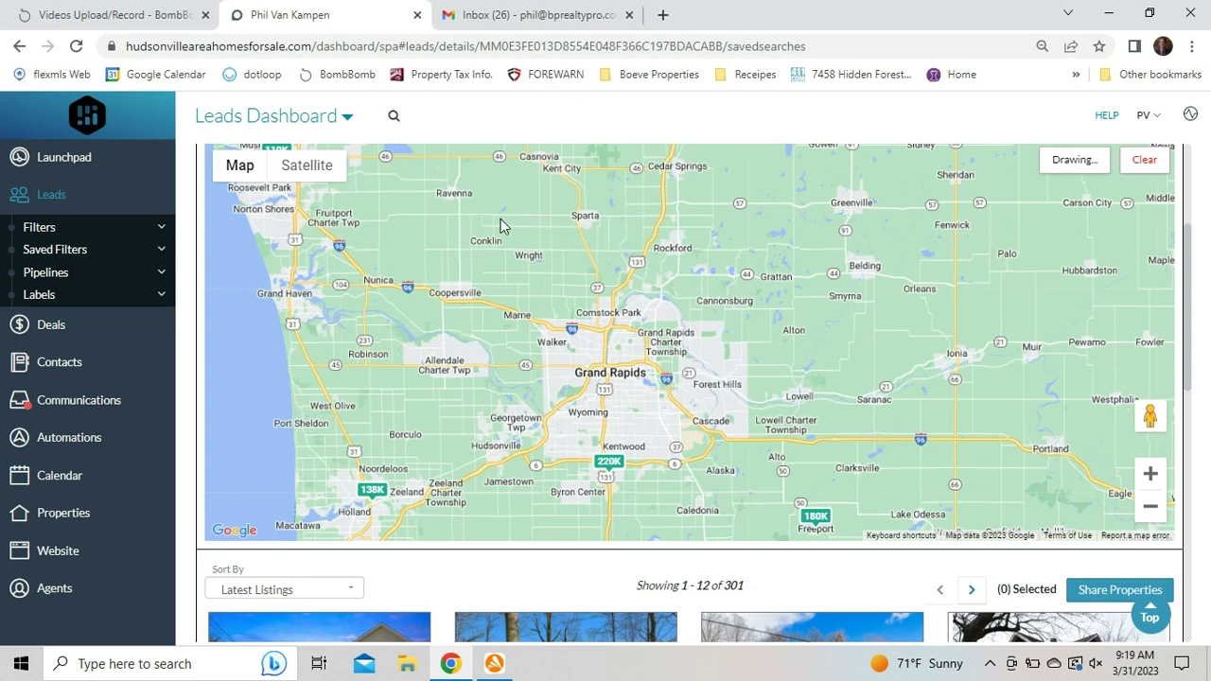
mouse_move(464, 193)
mouse_down()
mouse_move(371, 246)
mouse_move(340, 348)
mouse_move(378, 416)
mouse_move(466, 438)
mouse_move(524, 430)
mouse_move(577, 352)
mouse_move(563, 251)
mouse_move(494, 201)
mouse_move(455, 202)
mouse_up()
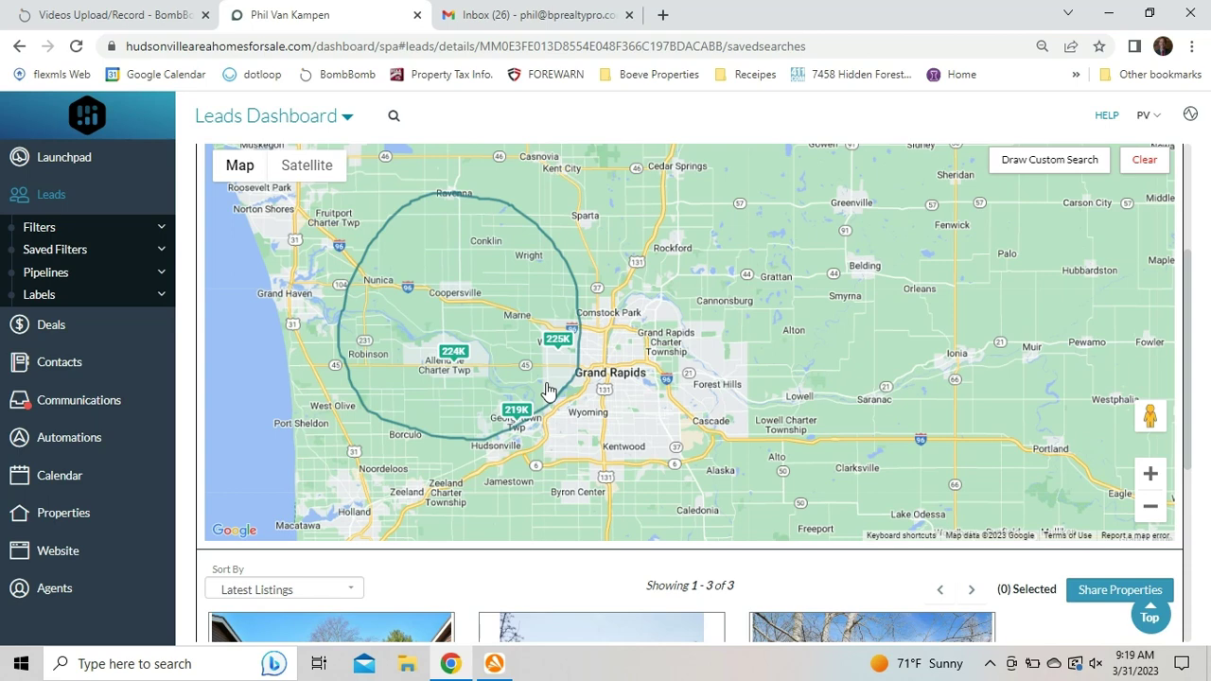
Check the listings found inside the custom search area and save the updated search
scroll(936, 305, down, 2)
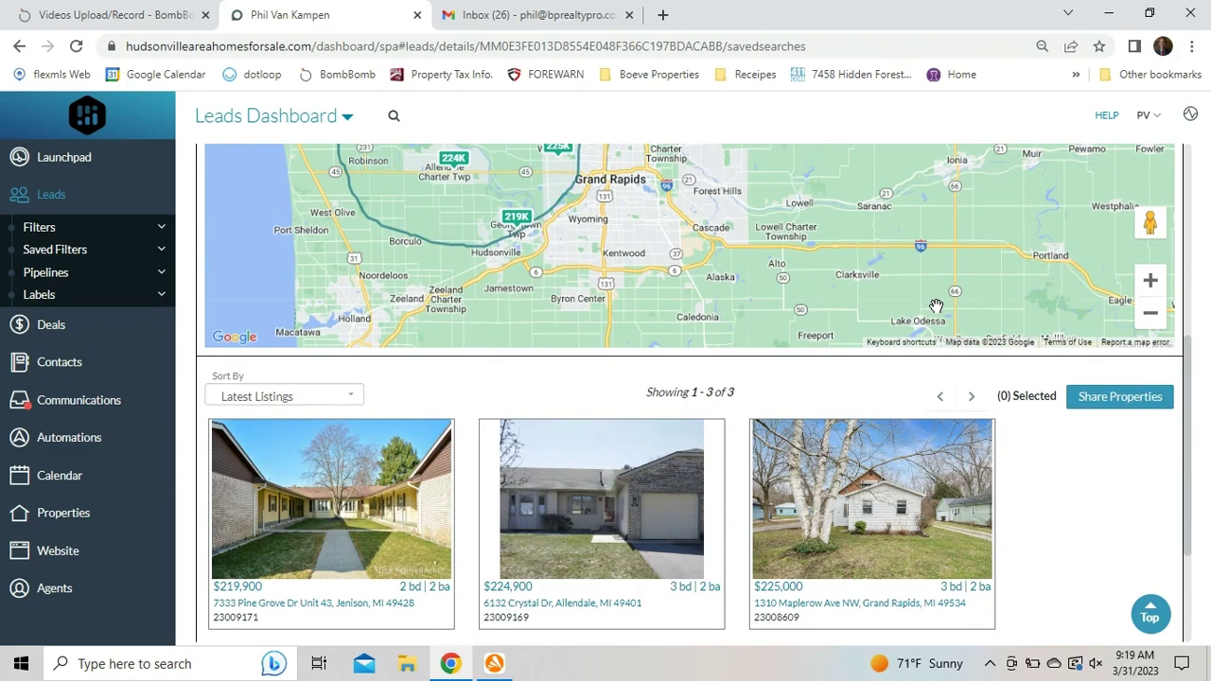
scroll(935, 306, up, 2)
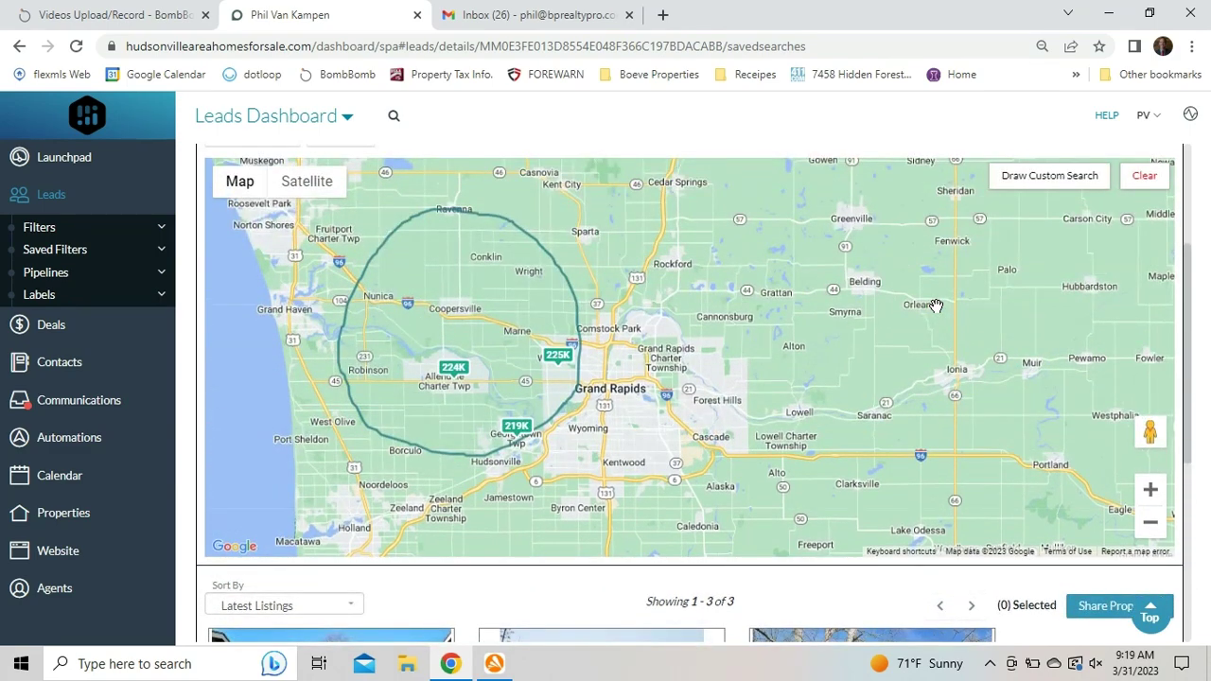
scroll(935, 305, up, 3)
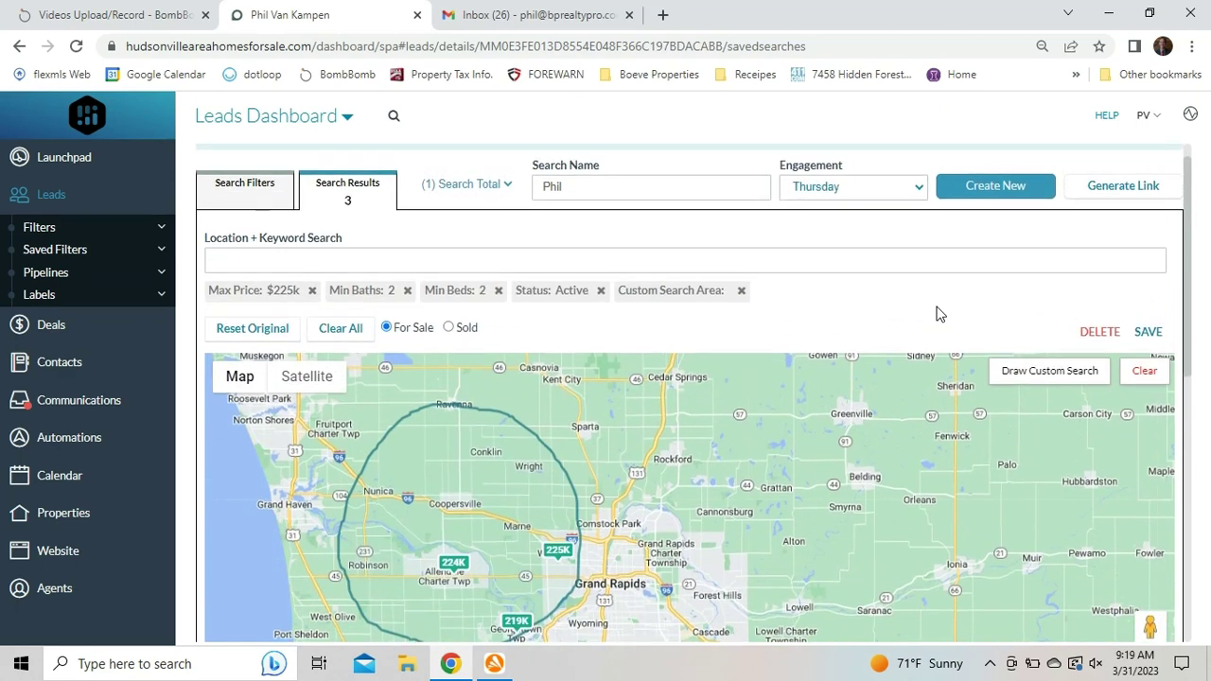
click(1147, 333)
scroll(701, 310, down, 1)
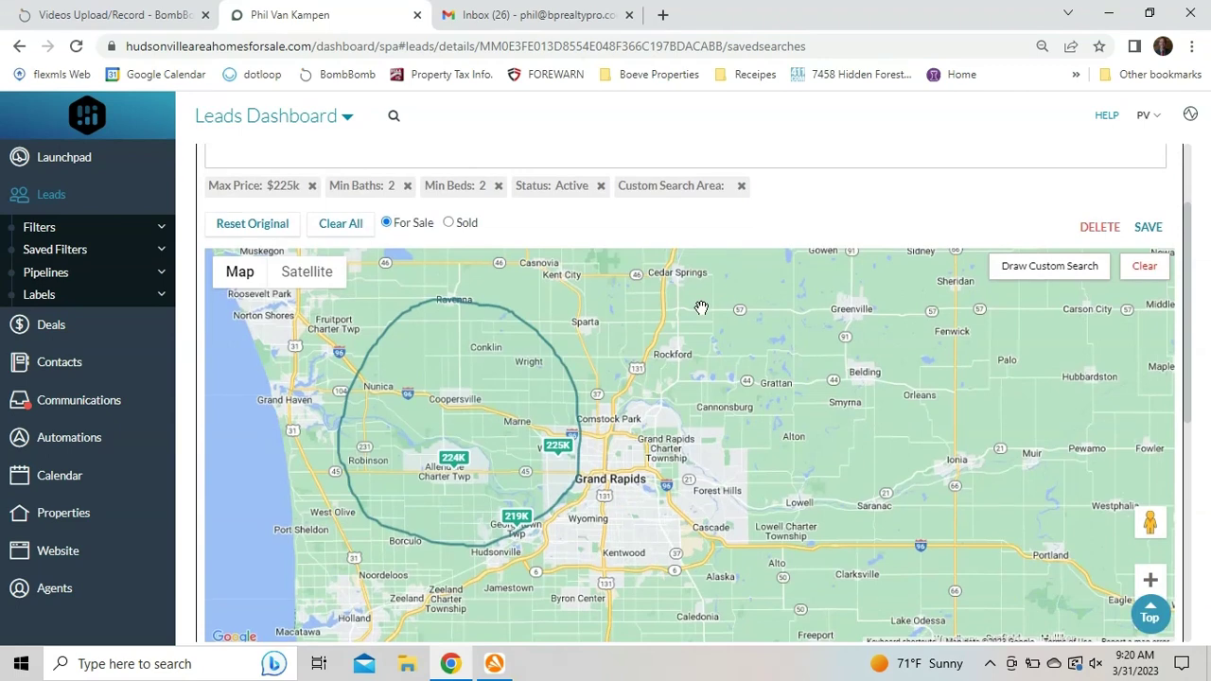